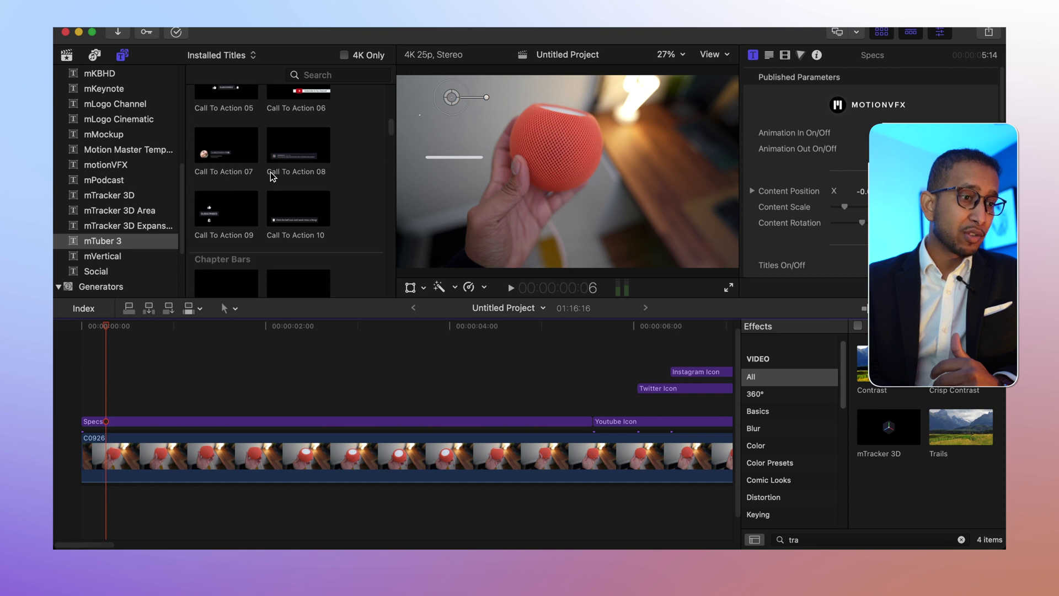
{"action": "scroll", "coordinate": [270, 174], "scroll_direction": "down", "scroll_amount": 3}
{"action": "scroll", "coordinate": [270, 175], "scroll_direction": "down", "scroll_amount": 5}
{"action": "scroll", "coordinate": [270, 174], "scroll_direction": "down", "scroll_amount": 3}
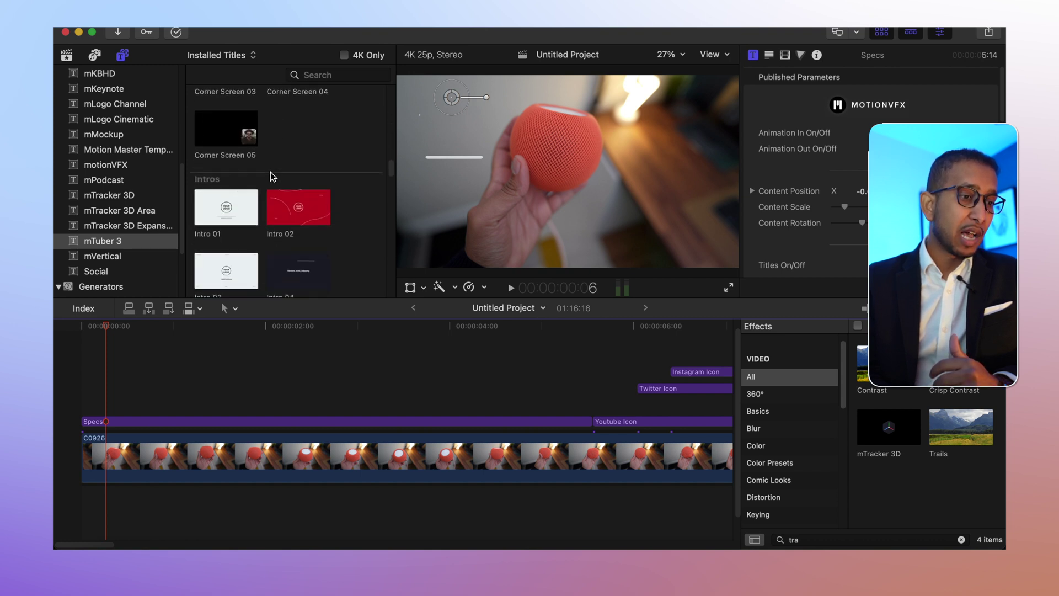
- Play the project from the start to preview the social icons over the speaker footage
{"action": "left_click", "coordinate": [156, 401]}
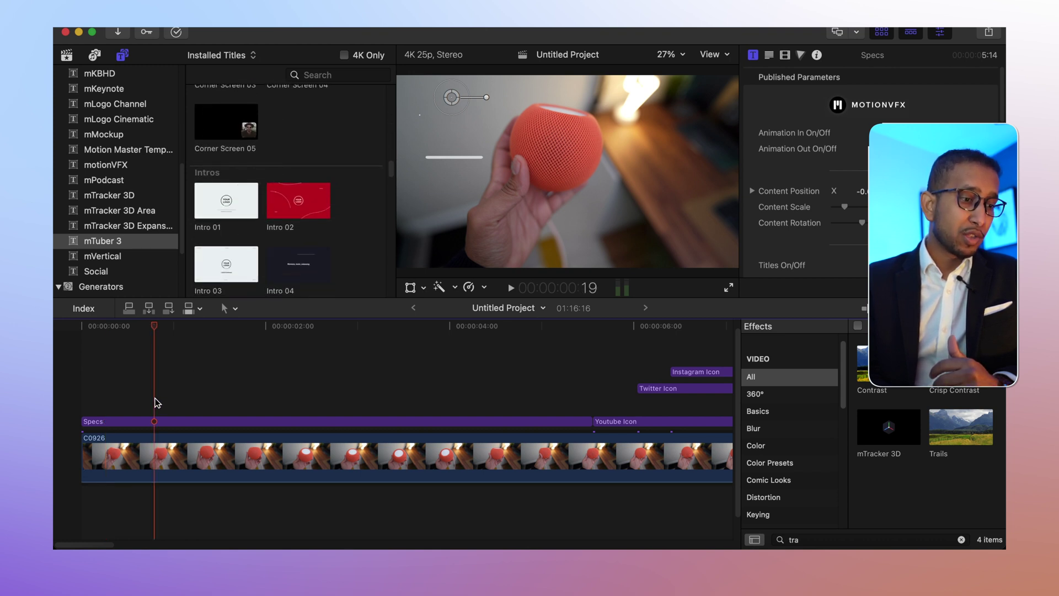
{"action": "left_click", "coordinate": [94, 374]}
{"action": "key", "text": "space"}
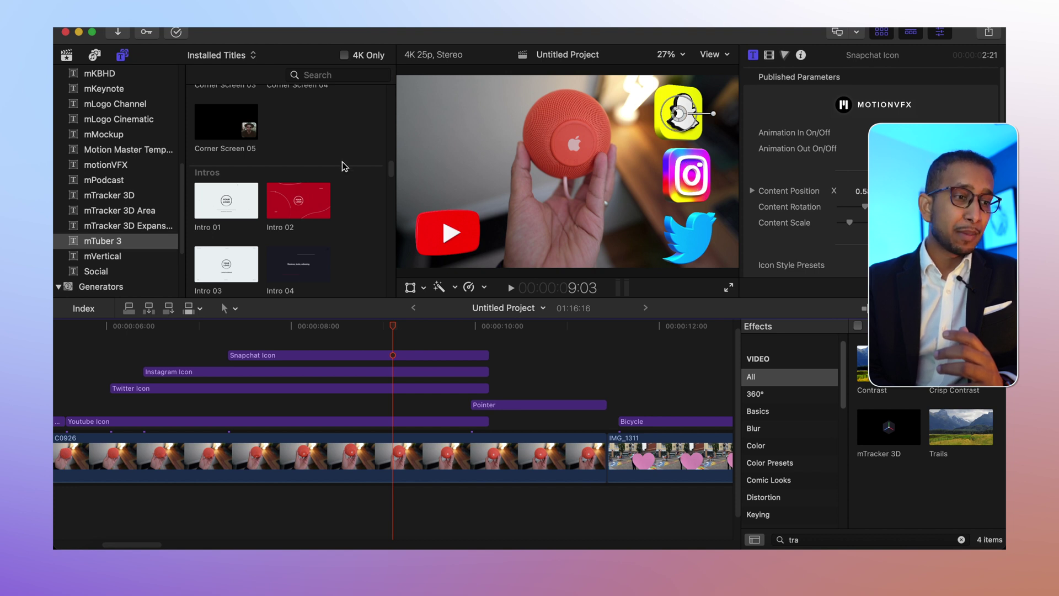
{"action": "scroll", "coordinate": [248, 176], "scroll_direction": "down", "scroll_amount": 3}
{"action": "scroll", "coordinate": [249, 175], "scroll_direction": "down", "scroll_amount": 5}
{"action": "scroll", "coordinate": [252, 171], "scroll_direction": "down", "scroll_amount": 4}
{"action": "scroll", "coordinate": [252, 171], "scroll_direction": "down", "scroll_amount": 3}
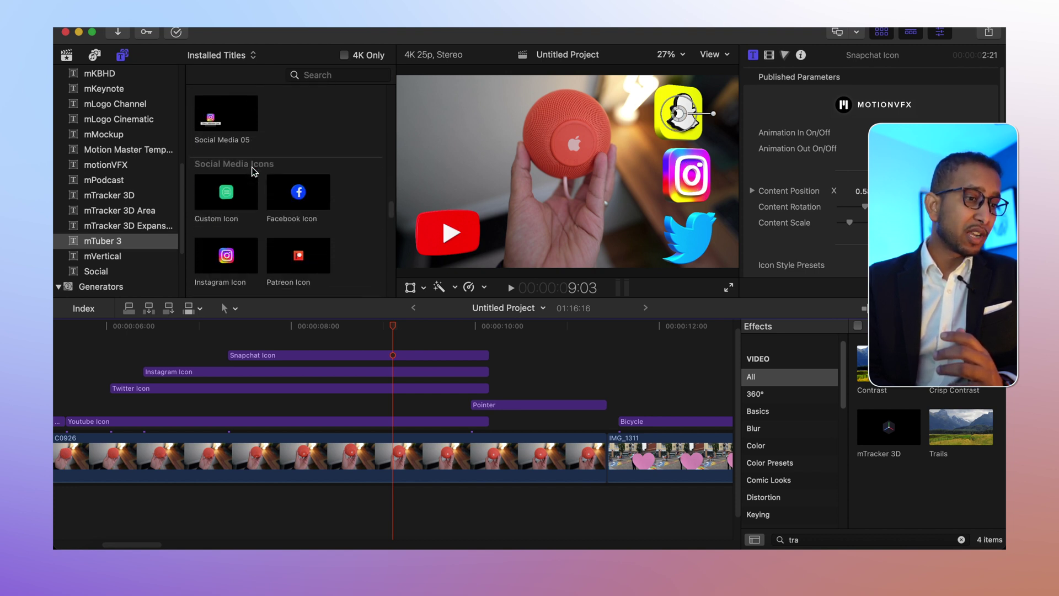
{"action": "scroll", "coordinate": [252, 172], "scroll_direction": "down", "scroll_amount": 3}
{"action": "scroll", "coordinate": [252, 171], "scroll_direction": "down", "scroll_amount": 3}
{"action": "scroll", "coordinate": [253, 172], "scroll_direction": "down", "scroll_amount": 2}
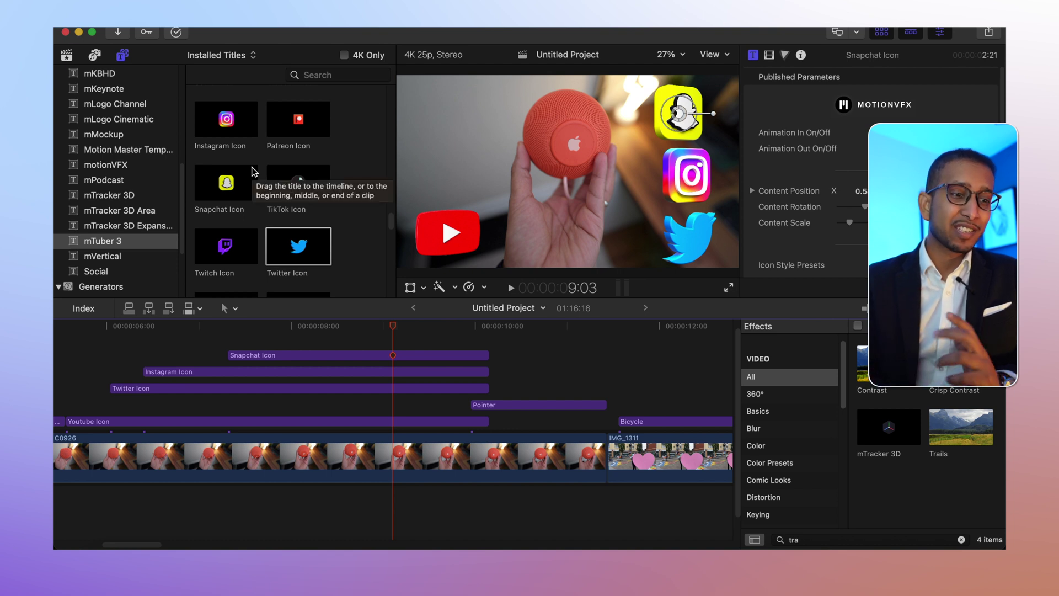
- Reposition the Snapchat Icon title back to the top-right of the frame
{"action": "left_click", "coordinate": [375, 358]}
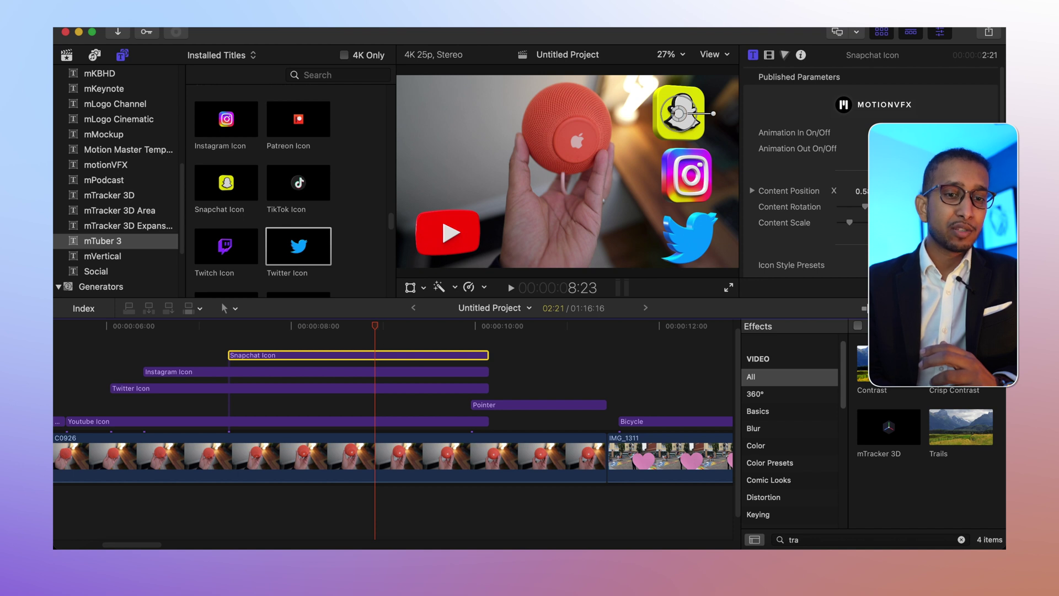
{"action": "scroll", "coordinate": [794, 182], "scroll_direction": "down", "scroll_amount": 3}
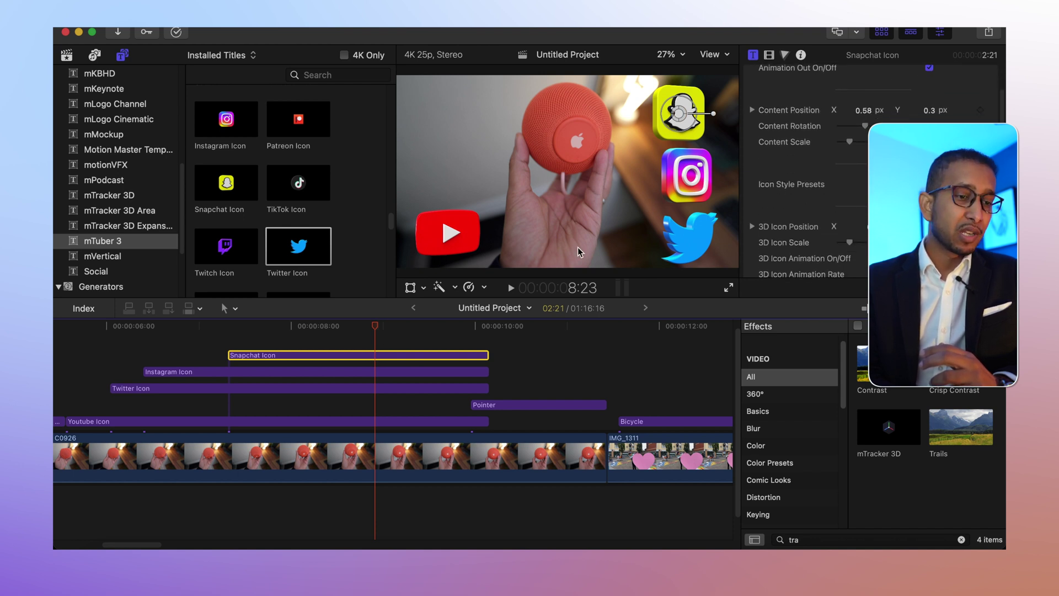
{"action": "left_click", "coordinate": [679, 148]}
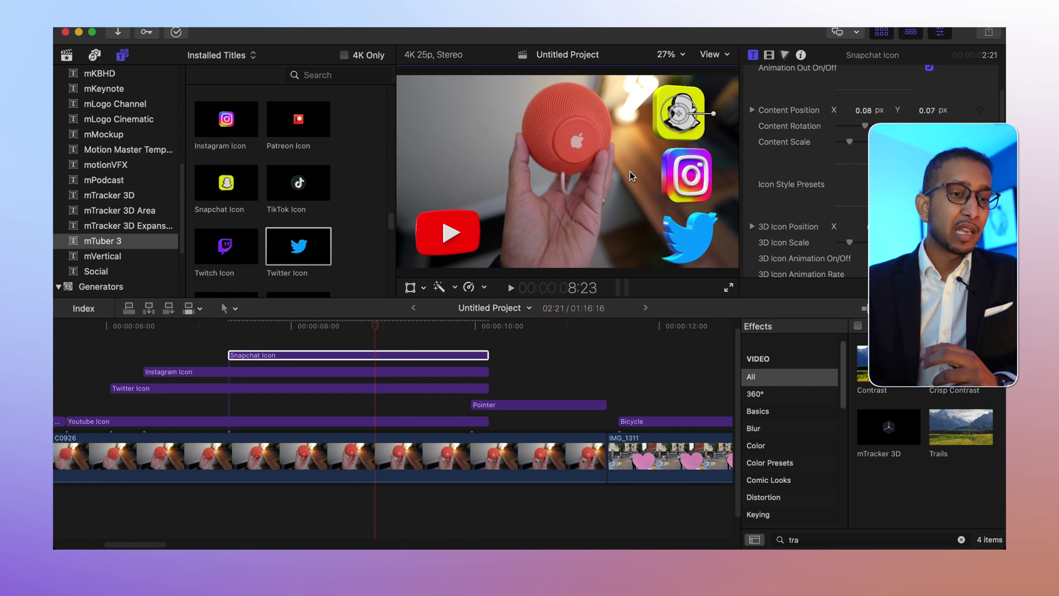
{"action": "key", "text": "super+z"}
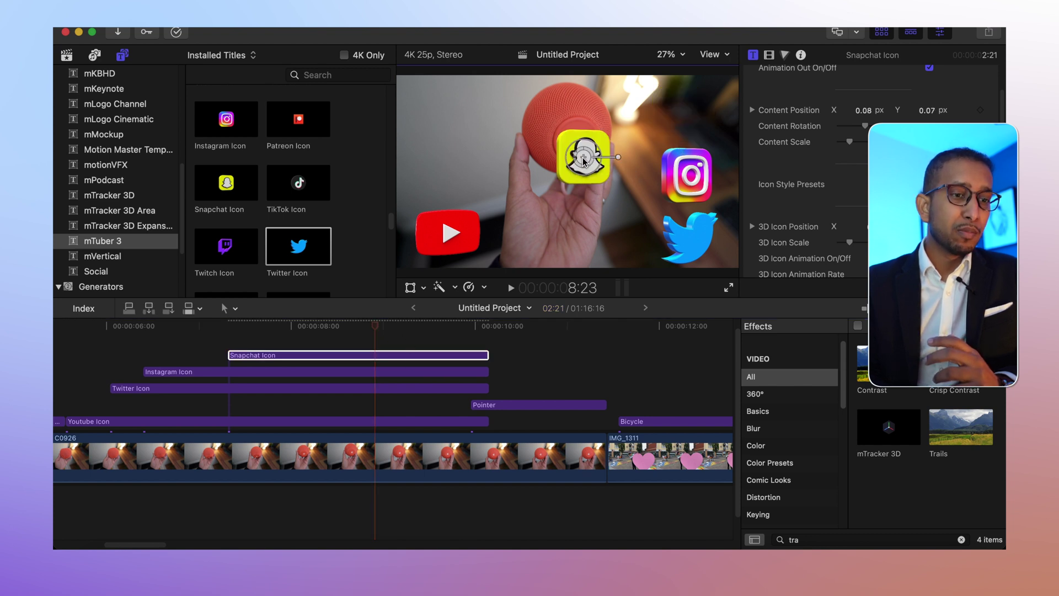
{"action": "left_click_drag", "start_coordinate": [658, 132], "coordinate": [686, 120]}
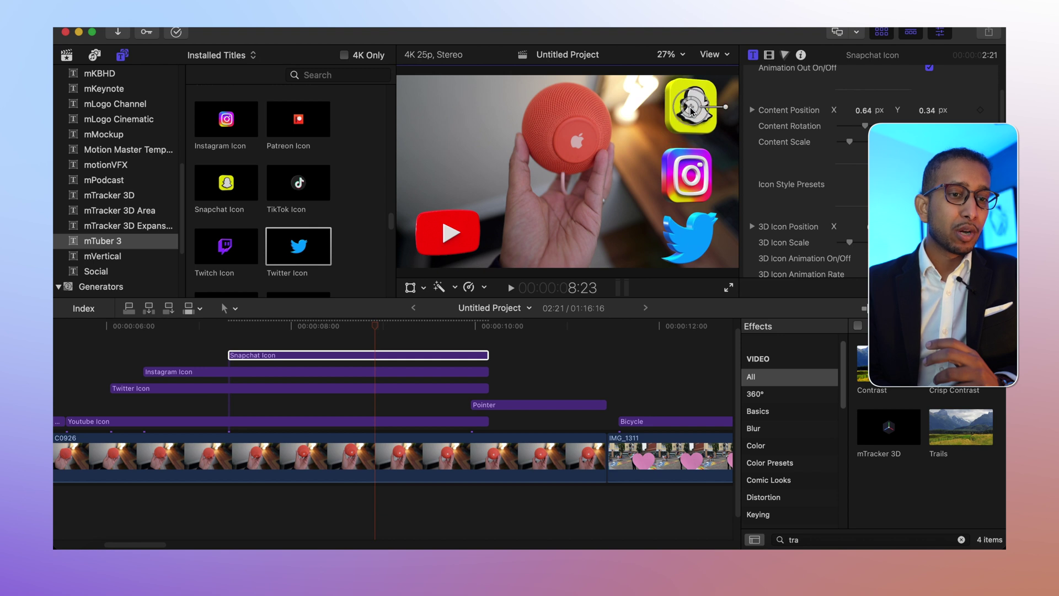
- Scrub to the Pointer title's green circle and select the Pointer clip
{"action": "left_click", "coordinate": [505, 341]}
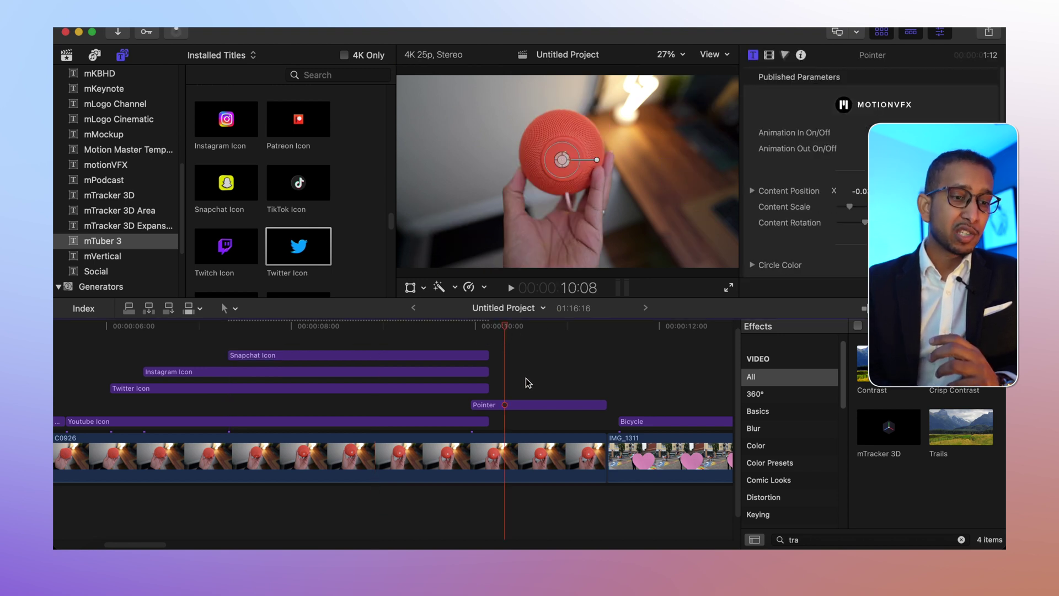
{"action": "left_click", "coordinate": [536, 404]}
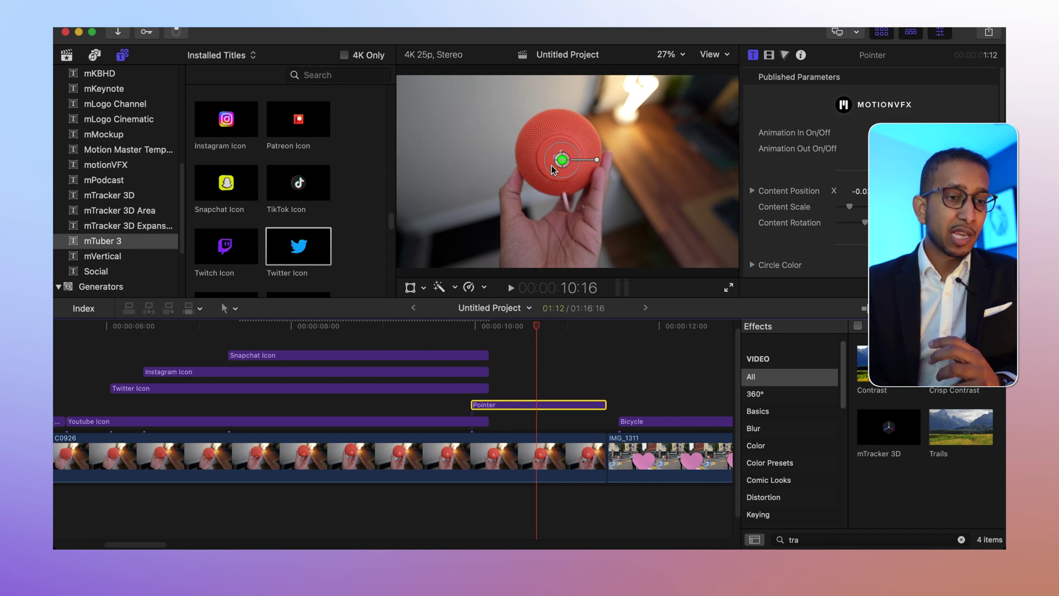
{"action": "left_click", "coordinate": [477, 337]}
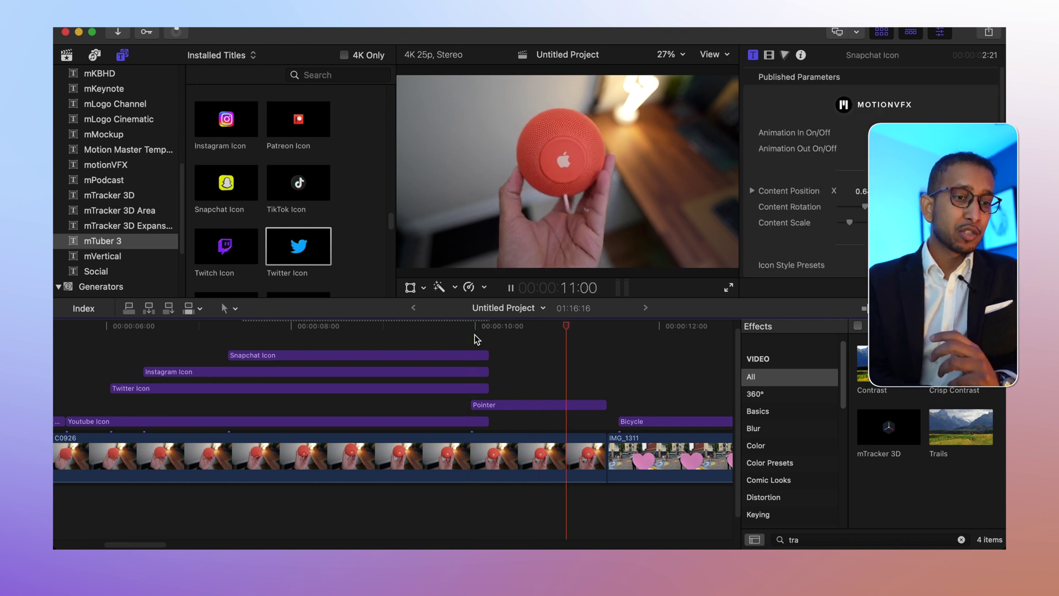
{"action": "key", "text": "space"}
{"action": "left_click", "coordinate": [567, 376]}
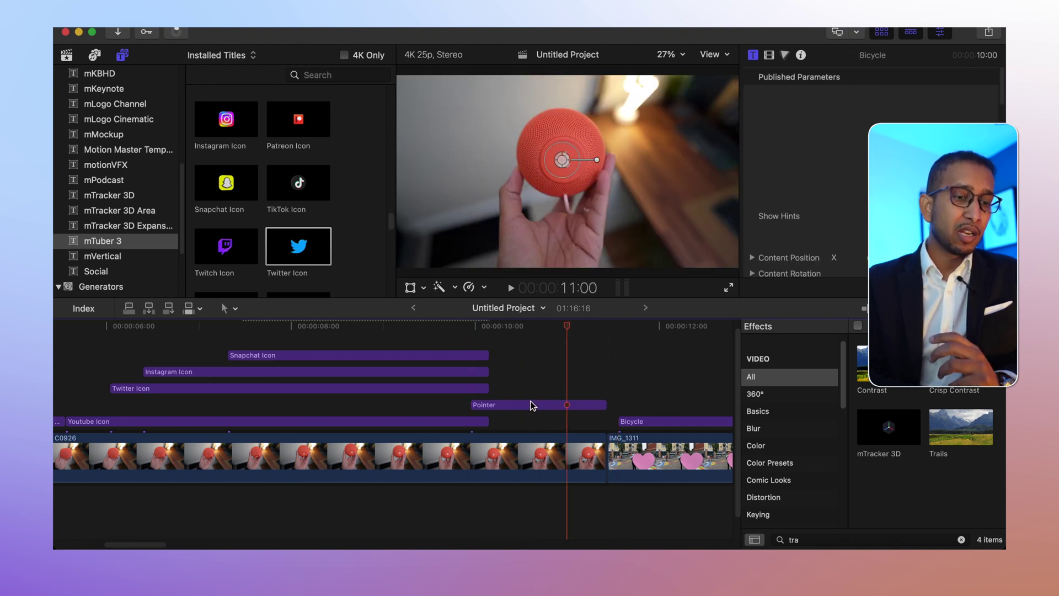
{"action": "left_click", "coordinate": [526, 406]}
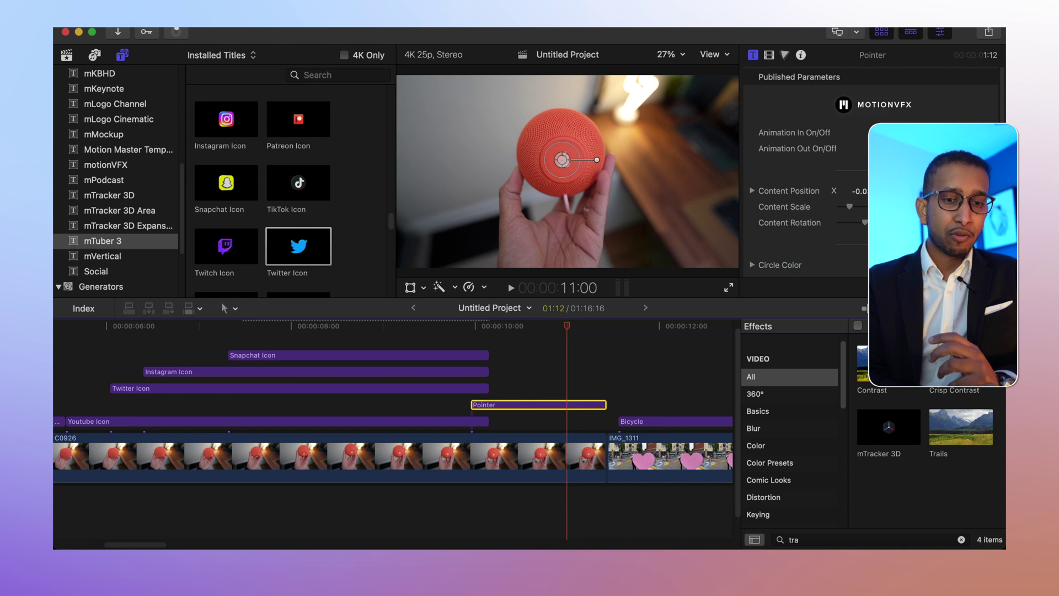
- Set the Pointer's Circle Color to yellow and deselect the clip
{"action": "left_click", "coordinate": [861, 265]}
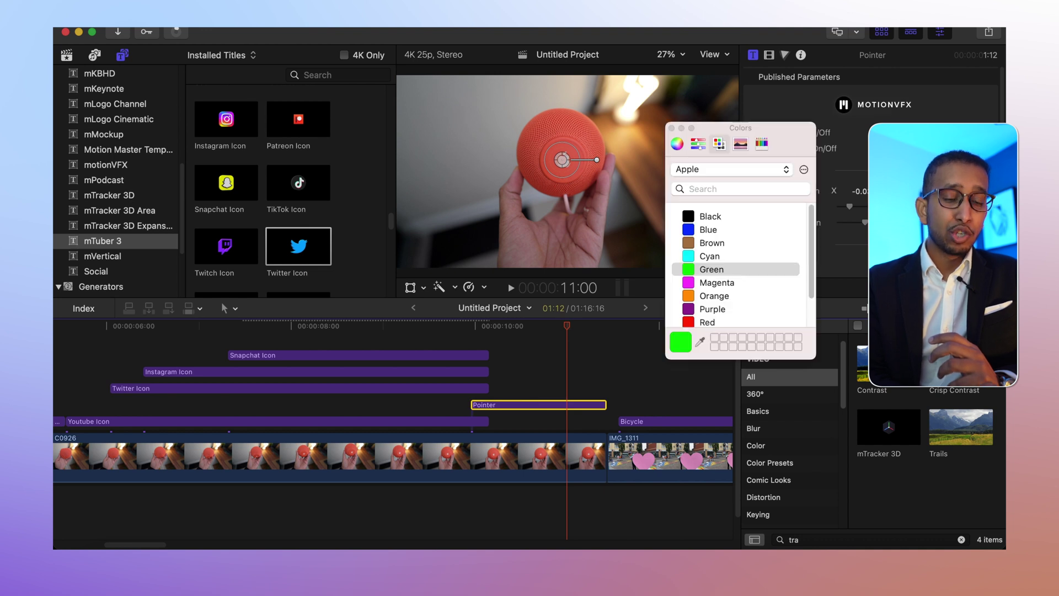
{"action": "scroll", "coordinate": [698, 300], "scroll_direction": "down", "scroll_amount": 3}
{"action": "left_click", "coordinate": [691, 302]}
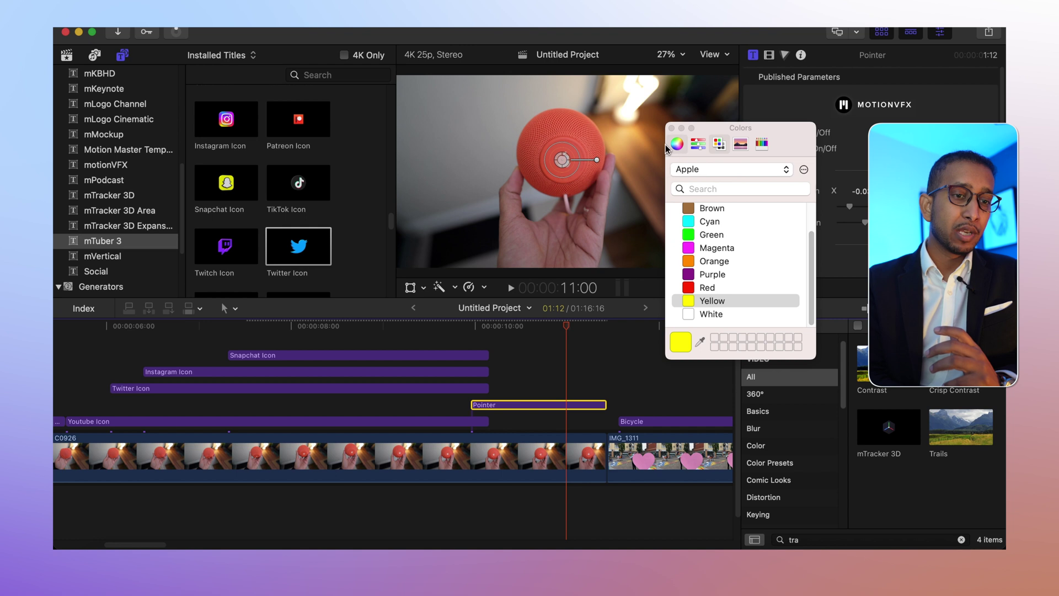
{"action": "left_click", "coordinate": [671, 129]}
{"action": "left_click", "coordinate": [537, 365]}
- Preview the bicycle street shot and hide the tracked bicycle object with V
{"action": "key", "text": "space"}
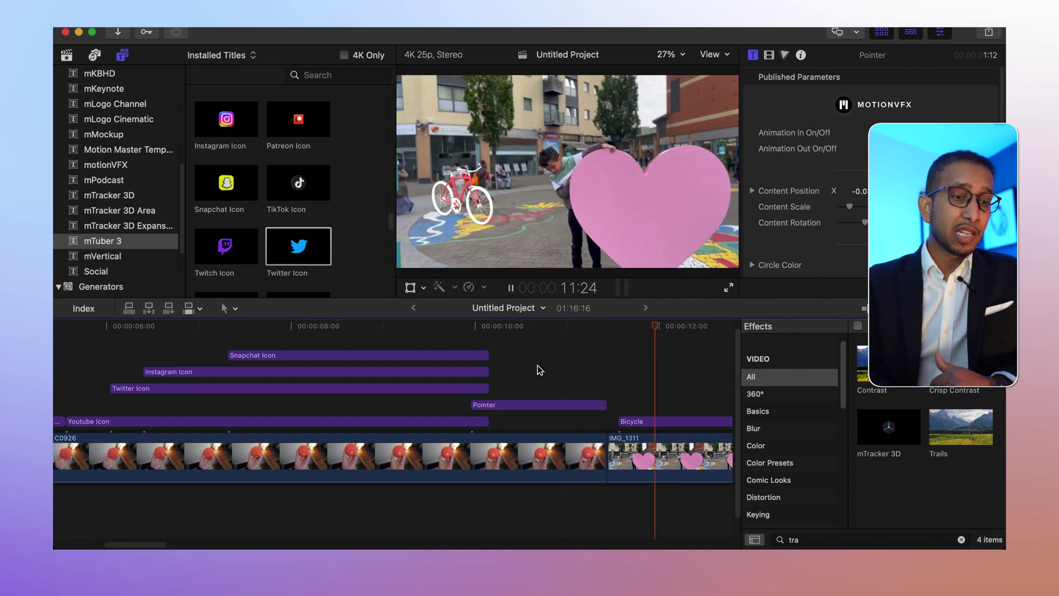
{"action": "key", "text": "space"}
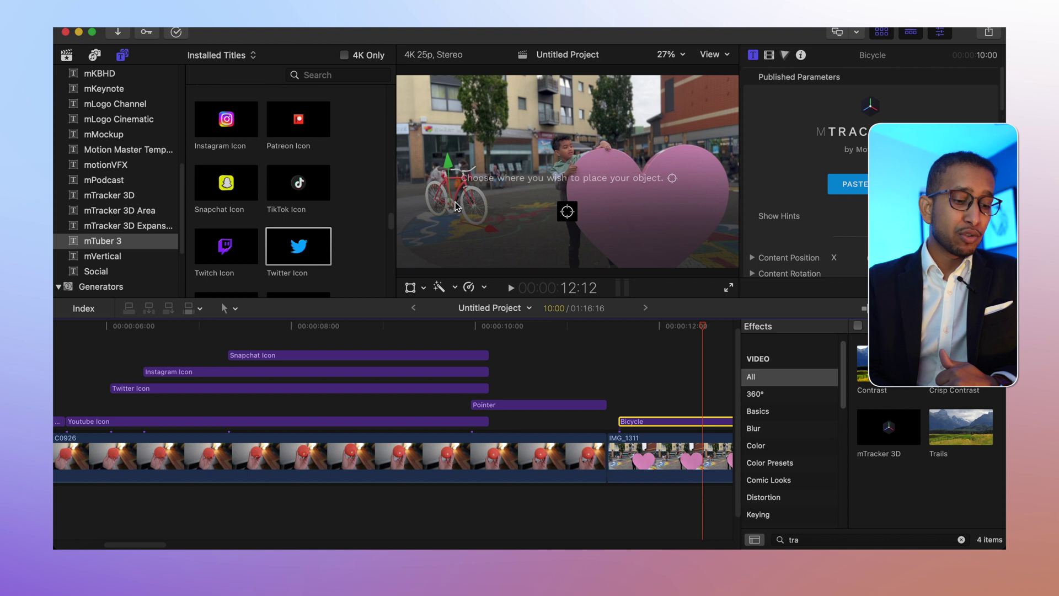
{"action": "key", "text": "v"}
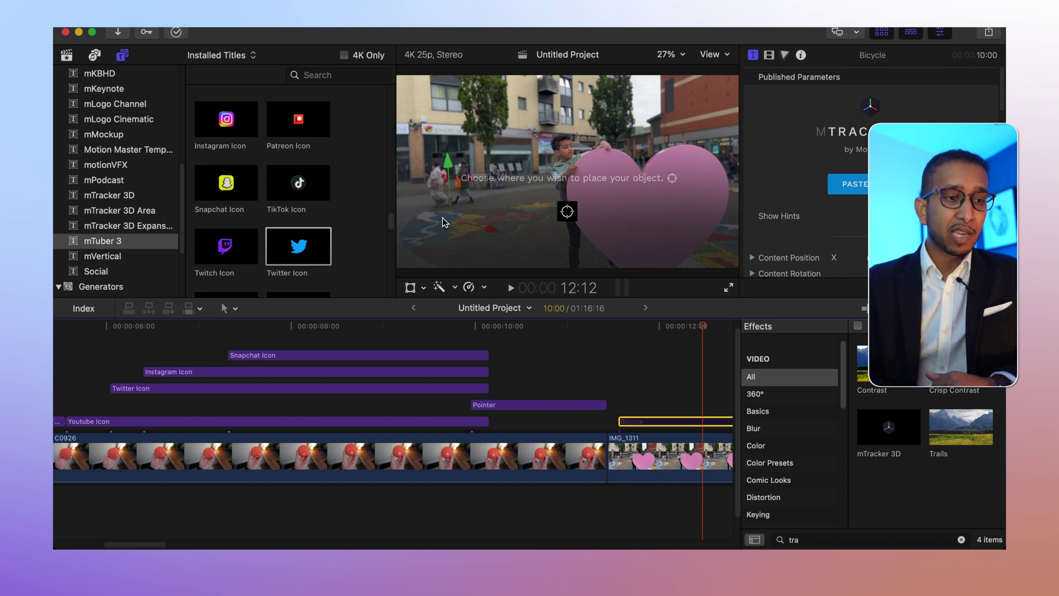
{"action": "left_click", "coordinate": [645, 382]}
{"action": "left_click", "coordinate": [108, 196]}
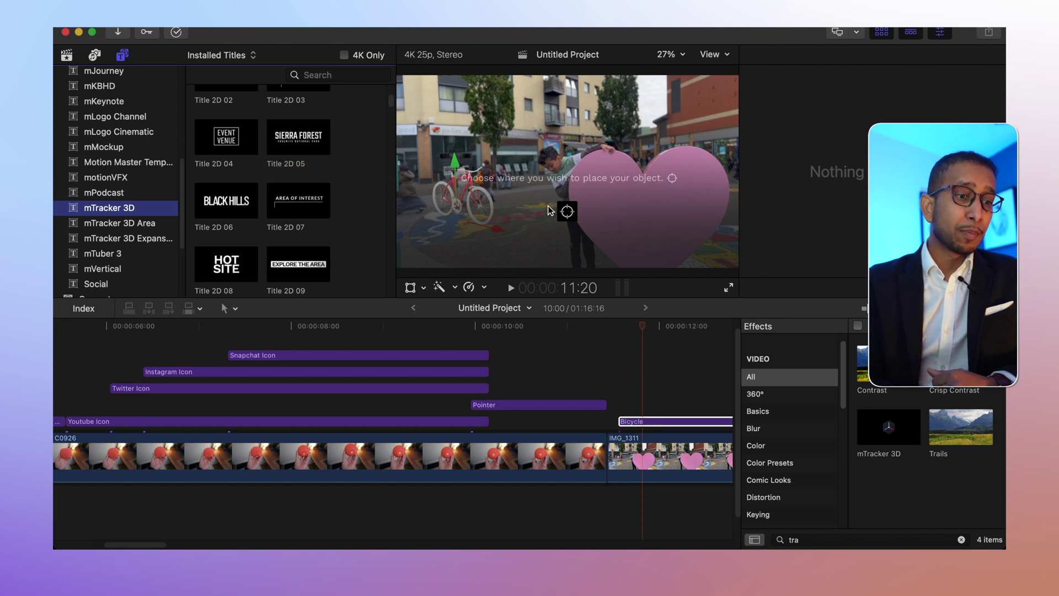
{"action": "scroll", "coordinate": [238, 142], "scroll_direction": "down", "scroll_amount": 3}
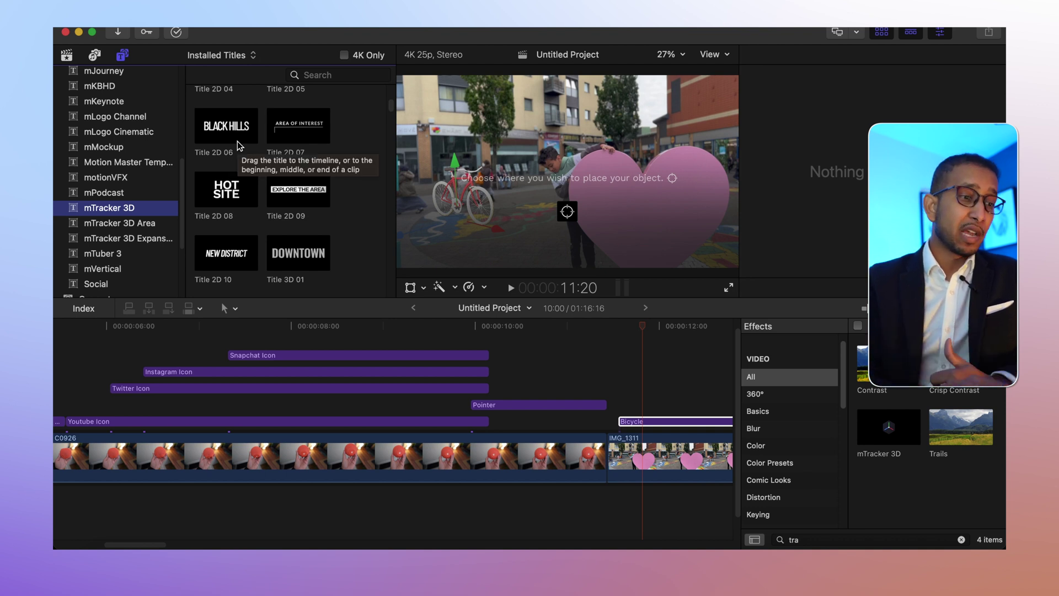
{"action": "scroll", "coordinate": [238, 141], "scroll_direction": "down", "scroll_amount": 2}
{"action": "scroll", "coordinate": [237, 142], "scroll_direction": "down", "scroll_amount": 4}
{"action": "scroll", "coordinate": [237, 141], "scroll_direction": "down", "scroll_amount": 4}
{"action": "scroll", "coordinate": [238, 141], "scroll_direction": "down", "scroll_amount": 3}
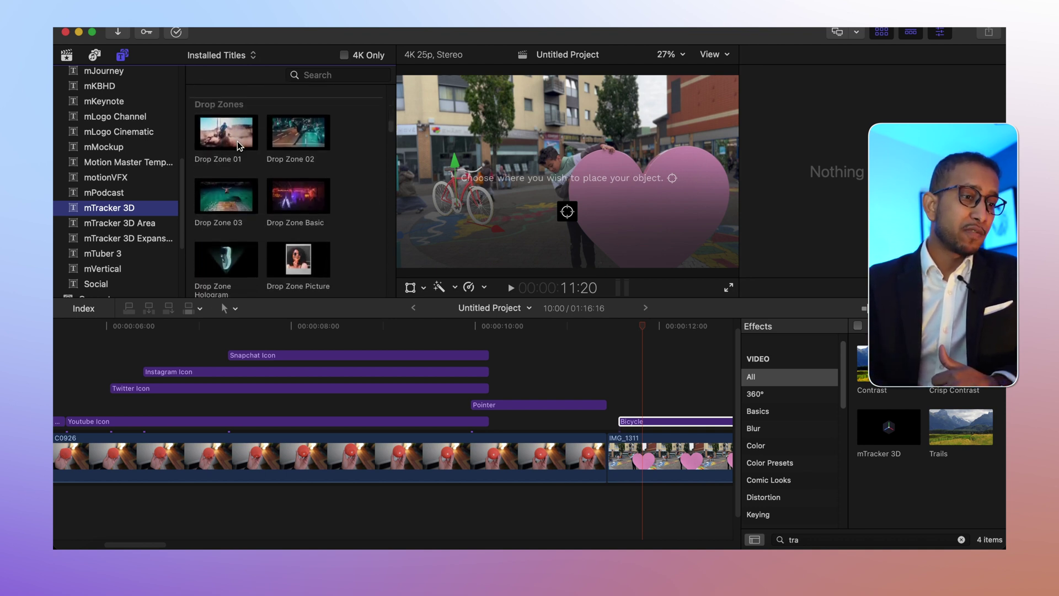
{"action": "scroll", "coordinate": [237, 142], "scroll_direction": "down", "scroll_amount": 3}
{"action": "scroll", "coordinate": [238, 142], "scroll_direction": "down", "scroll_amount": 3}
{"action": "scroll", "coordinate": [237, 142], "scroll_direction": "down", "scroll_amount": 3}
{"action": "scroll", "coordinate": [237, 141], "scroll_direction": "down", "scroll_amount": 3}
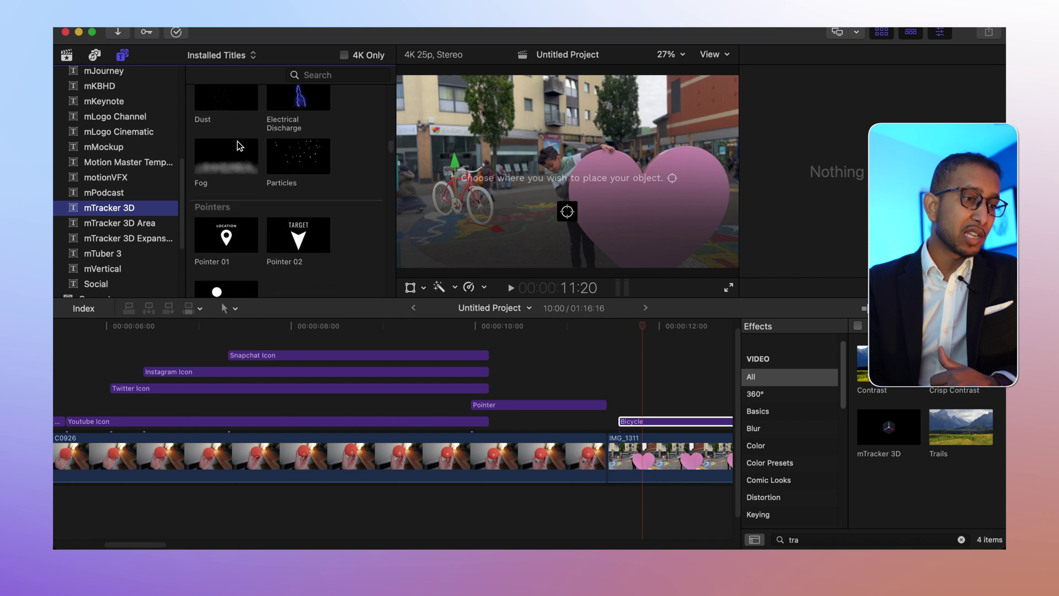
{"action": "scroll", "coordinate": [237, 141], "scroll_direction": "down", "scroll_amount": 3}
{"action": "scroll", "coordinate": [238, 141], "scroll_direction": "down", "scroll_amount": 1}
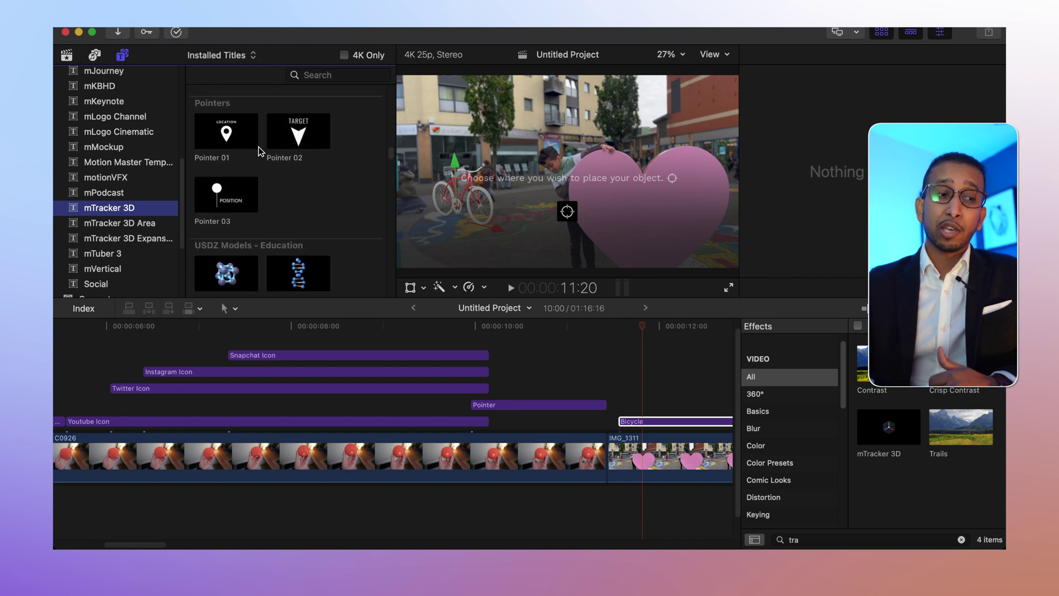
{"action": "scroll", "coordinate": [259, 149], "scroll_direction": "down", "scroll_amount": 4}
{"action": "scroll", "coordinate": [259, 150], "scroll_direction": "down", "scroll_amount": 2}
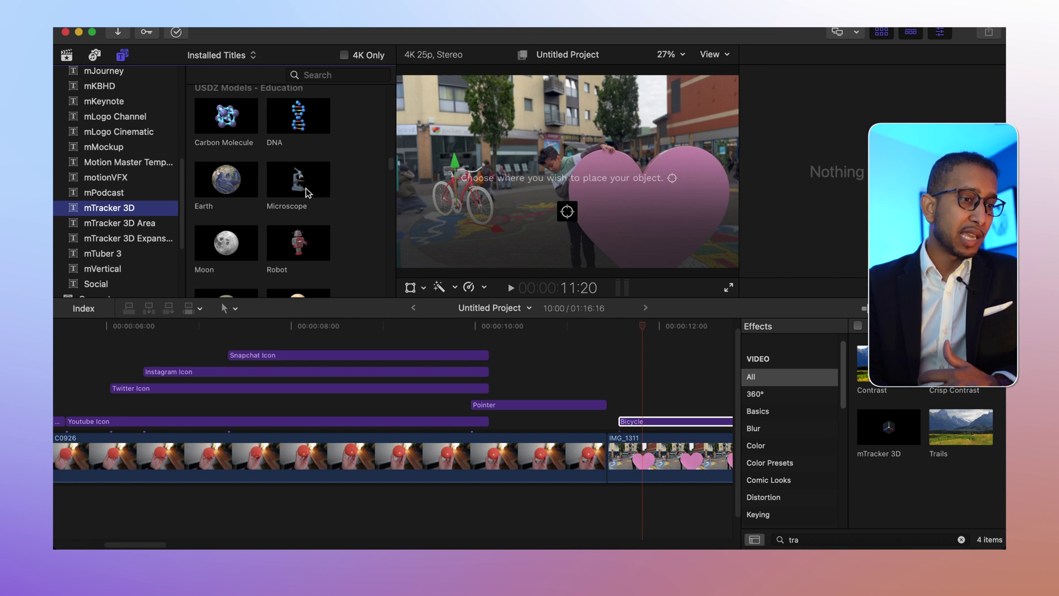
{"action": "scroll", "coordinate": [271, 184], "scroll_direction": "down", "scroll_amount": 3}
{"action": "scroll", "coordinate": [271, 184], "scroll_direction": "down", "scroll_amount": 3}
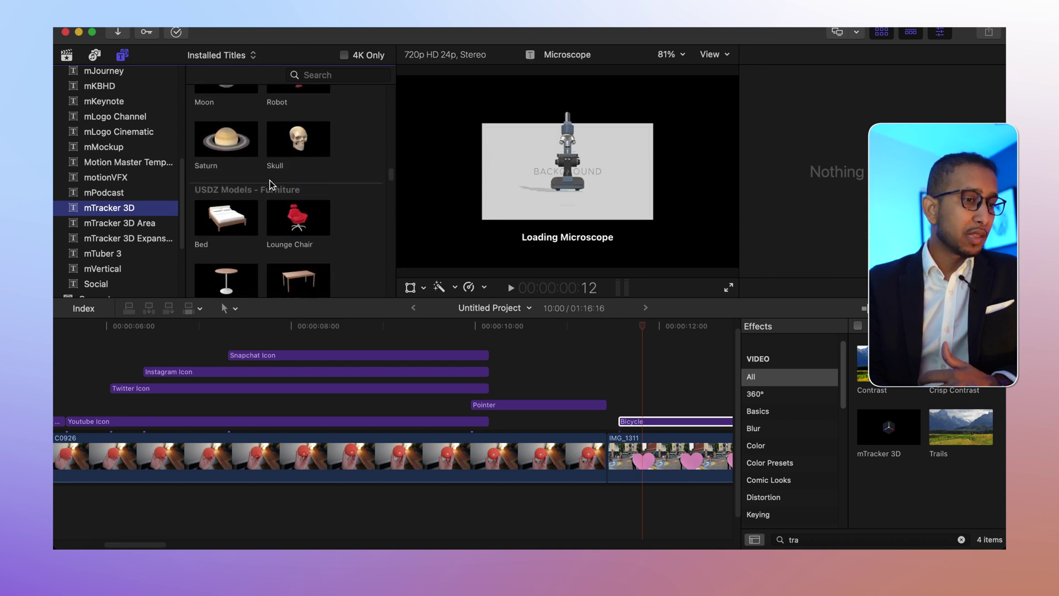
{"action": "scroll", "coordinate": [270, 183], "scroll_direction": "down", "scroll_amount": 3}
{"action": "scroll", "coordinate": [271, 183], "scroll_direction": "down", "scroll_amount": 2}
{"action": "scroll", "coordinate": [270, 184], "scroll_direction": "down", "scroll_amount": 3}
{"action": "scroll", "coordinate": [271, 184], "scroll_direction": "down", "scroll_amount": 1}
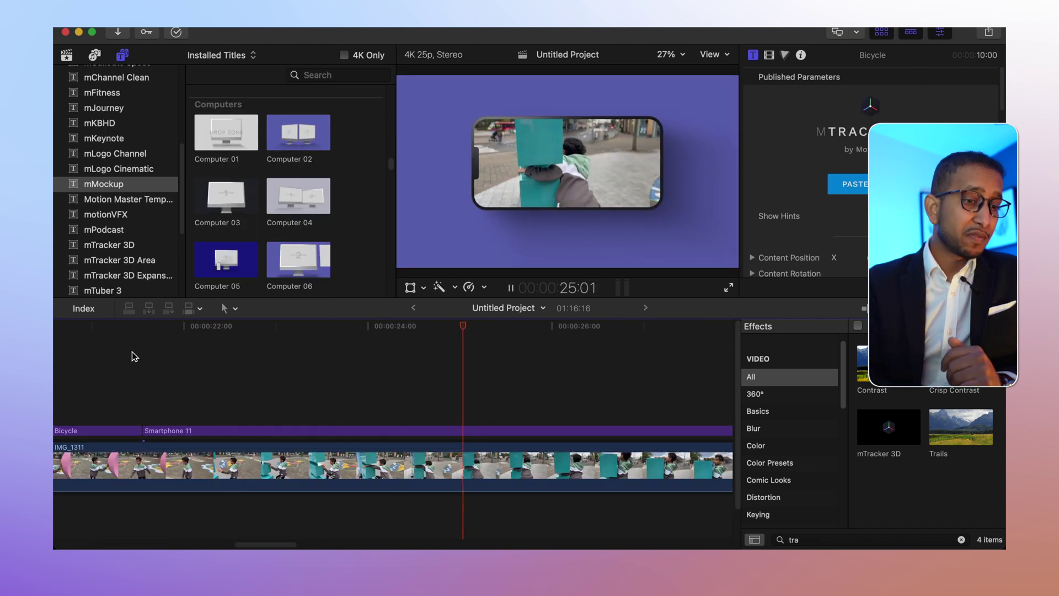
- Preview the Basic 09 mMockup title, then resume playback into the red car section
{"action": "key", "text": "space"}
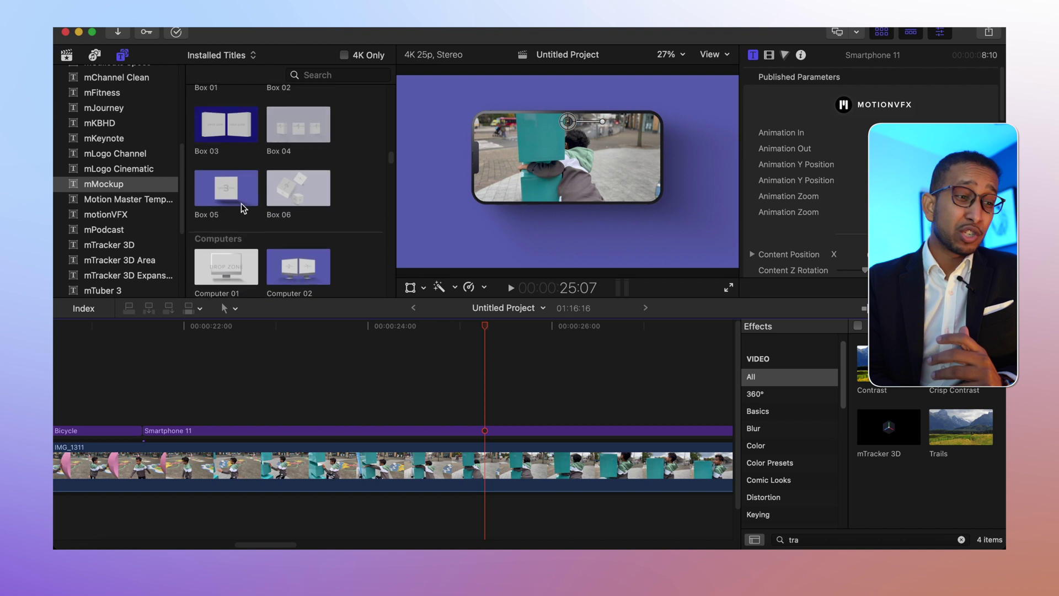
{"action": "scroll", "coordinate": [243, 207], "scroll_direction": "up", "scroll_amount": 5}
{"action": "scroll", "coordinate": [243, 207], "scroll_direction": "up", "scroll_amount": 5}
{"action": "scroll", "coordinate": [242, 207], "scroll_direction": "up", "scroll_amount": 3}
{"action": "scroll", "coordinate": [242, 207], "scroll_direction": "up", "scroll_amount": 4}
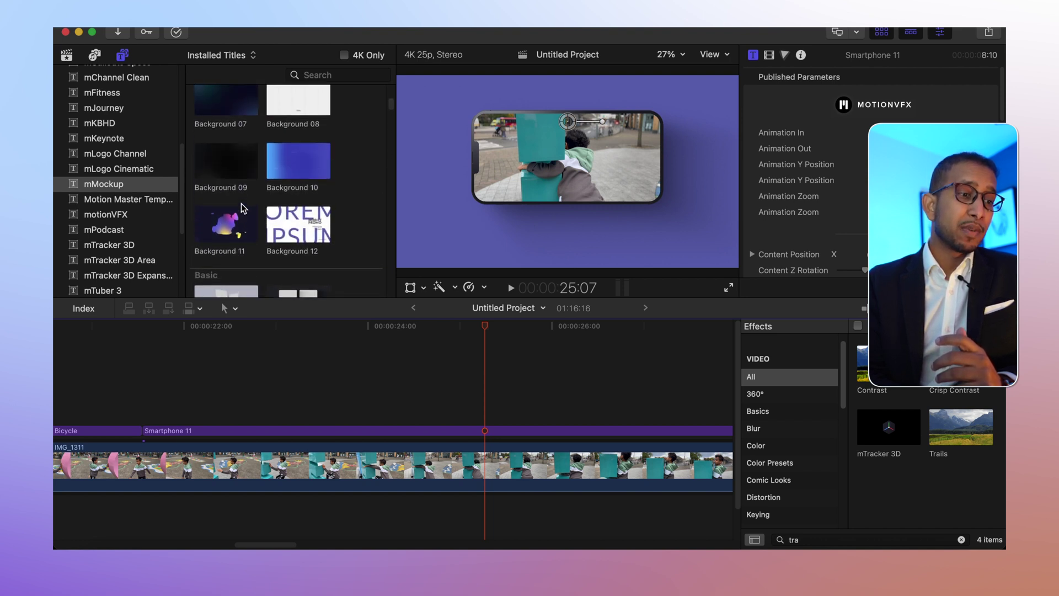
{"action": "scroll", "coordinate": [242, 206], "scroll_direction": "up", "scroll_amount": 4}
{"action": "scroll", "coordinate": [242, 207], "scroll_direction": "up", "scroll_amount": 2}
{"action": "scroll", "coordinate": [242, 207], "scroll_direction": "down", "scroll_amount": 2}
{"action": "scroll", "coordinate": [241, 202], "scroll_direction": "down", "scroll_amount": 4}
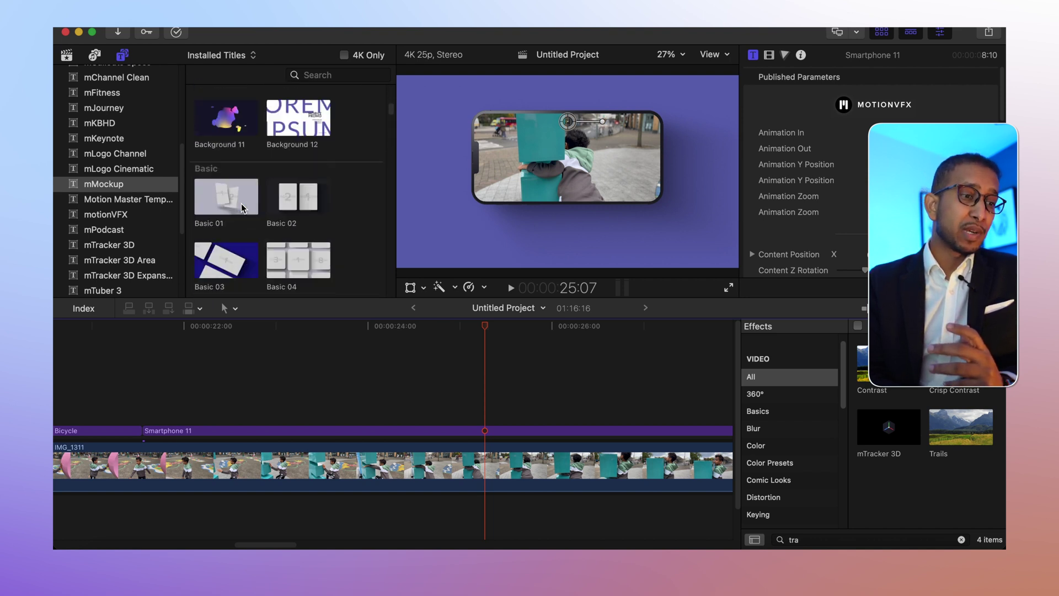
{"action": "scroll", "coordinate": [241, 203], "scroll_direction": "down", "scroll_amount": 3}
{"action": "scroll", "coordinate": [241, 203], "scroll_direction": "down", "scroll_amount": 3}
{"action": "scroll", "coordinate": [241, 202], "scroll_direction": "down", "scroll_amount": 1}
{"action": "scroll", "coordinate": [241, 202], "scroll_direction": "down", "scroll_amount": 3}
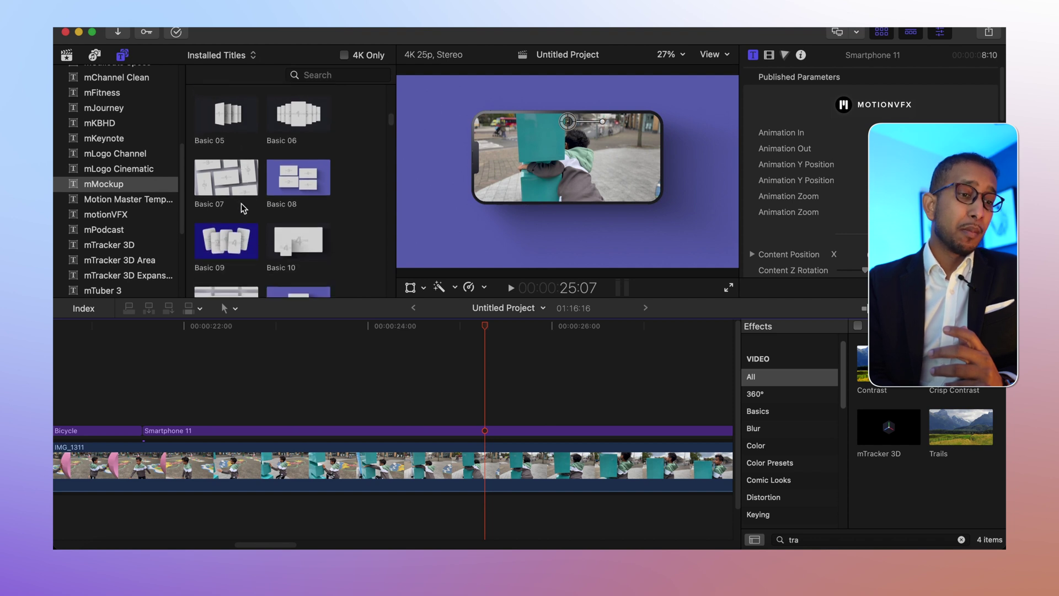
{"action": "scroll", "coordinate": [241, 203], "scroll_direction": "down", "scroll_amount": 3}
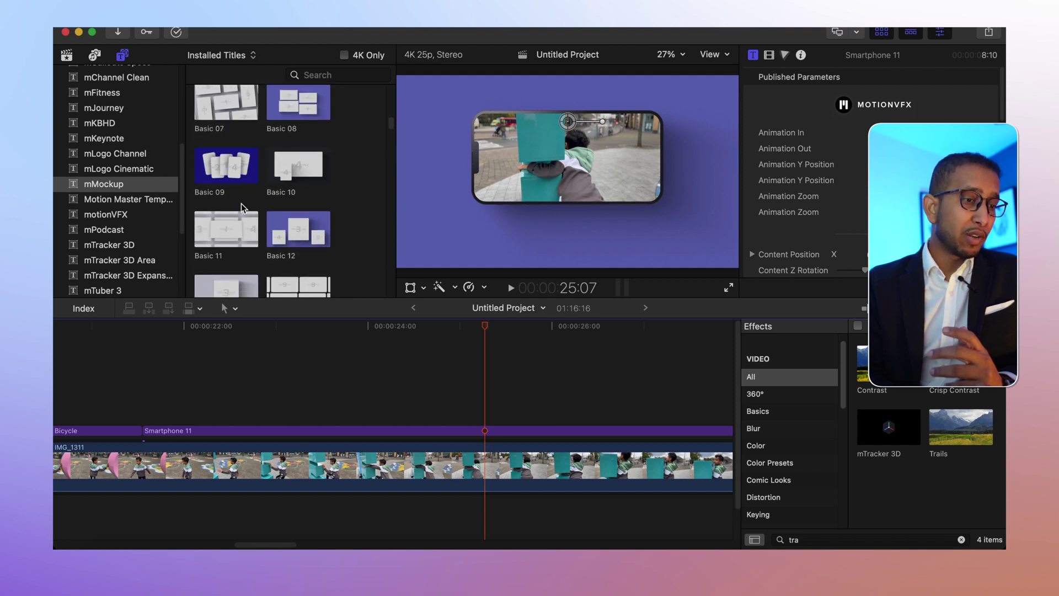
{"action": "left_click", "coordinate": [224, 162]}
{"action": "scroll", "coordinate": [224, 161], "scroll_direction": "down", "scroll_amount": 3}
{"action": "scroll", "coordinate": [224, 162], "scroll_direction": "down", "scroll_amount": 2}
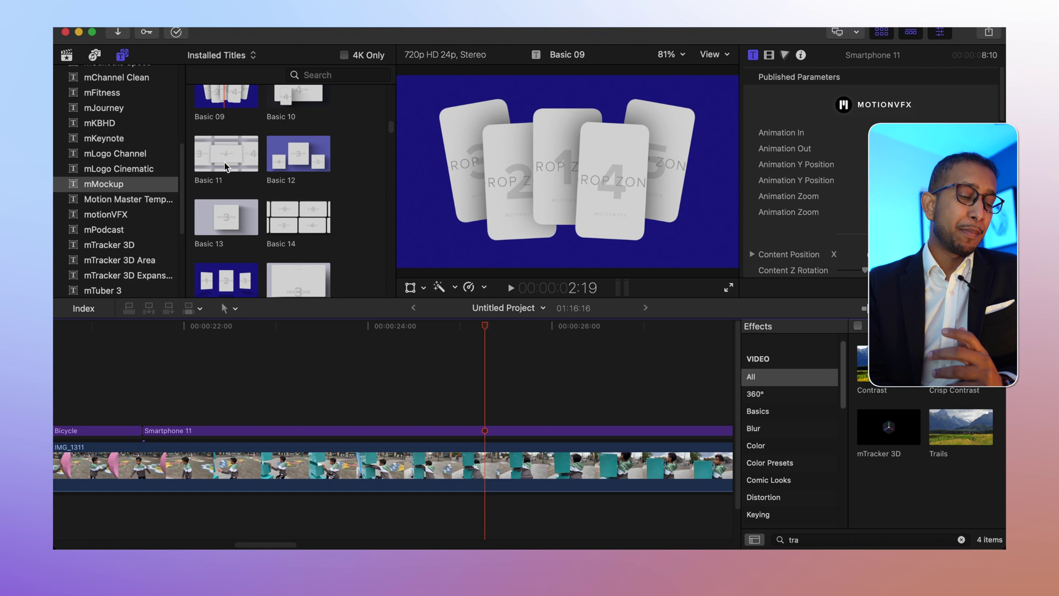
{"action": "scroll", "coordinate": [224, 162], "scroll_direction": "down", "scroll_amount": 3}
{"action": "scroll", "coordinate": [224, 161], "scroll_direction": "down", "scroll_amount": 3}
{"action": "scroll", "coordinate": [225, 161], "scroll_direction": "down", "scroll_amount": 3}
{"action": "scroll", "coordinate": [224, 161], "scroll_direction": "down", "scroll_amount": 3}
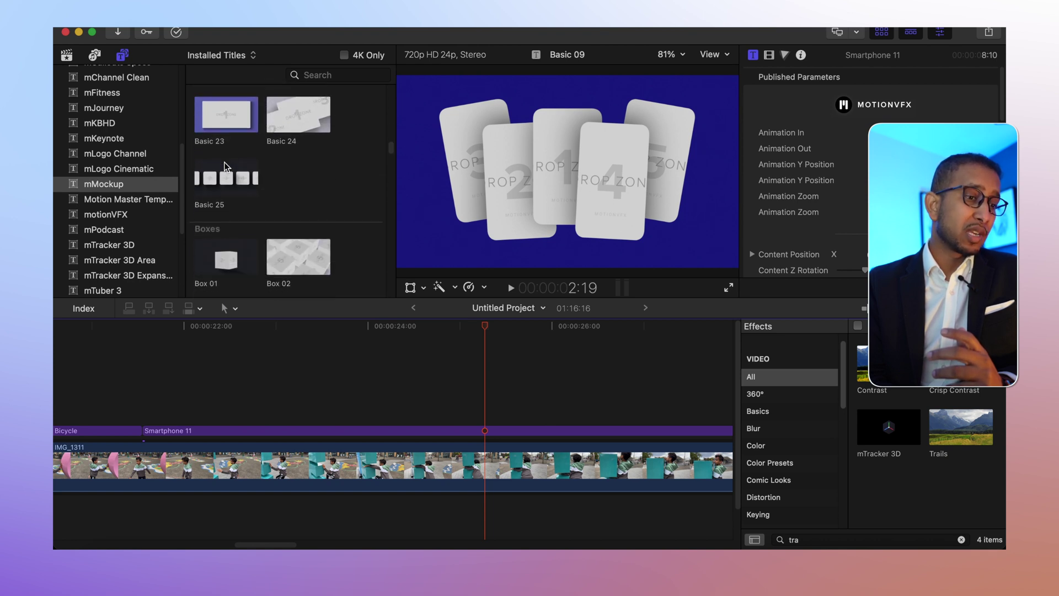
{"action": "scroll", "coordinate": [224, 166], "scroll_direction": "down", "scroll_amount": 3}
{"action": "scroll", "coordinate": [225, 166], "scroll_direction": "down", "scroll_amount": 3}
{"action": "scroll", "coordinate": [225, 166], "scroll_direction": "down", "scroll_amount": 3}
{"action": "scroll", "coordinate": [224, 166], "scroll_direction": "down", "scroll_amount": 2}
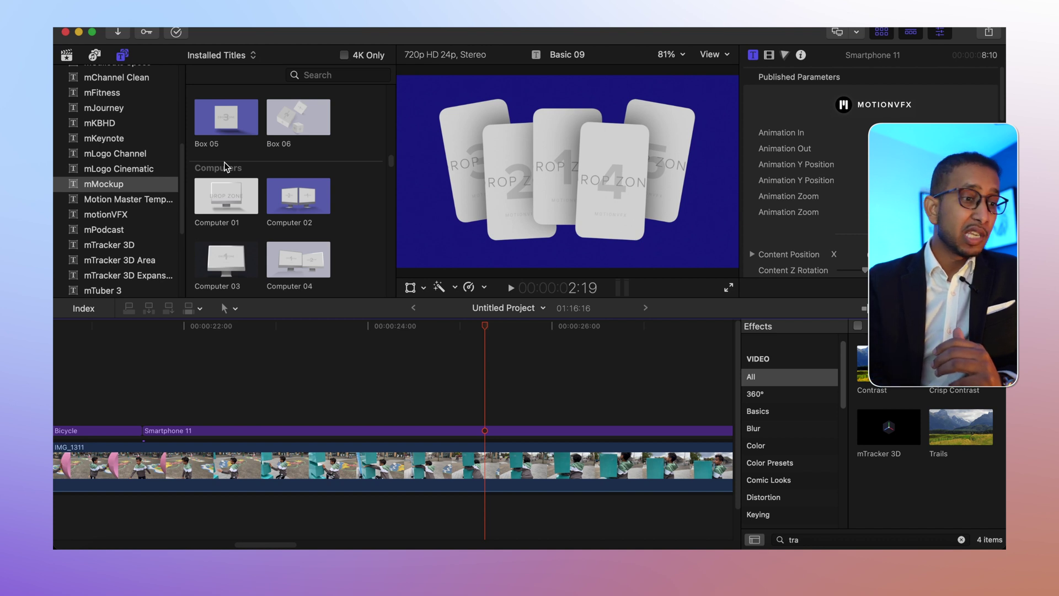
{"action": "scroll", "coordinate": [225, 162], "scroll_direction": "down", "scroll_amount": 3}
{"action": "scroll", "coordinate": [223, 162], "scroll_direction": "down", "scroll_amount": 2}
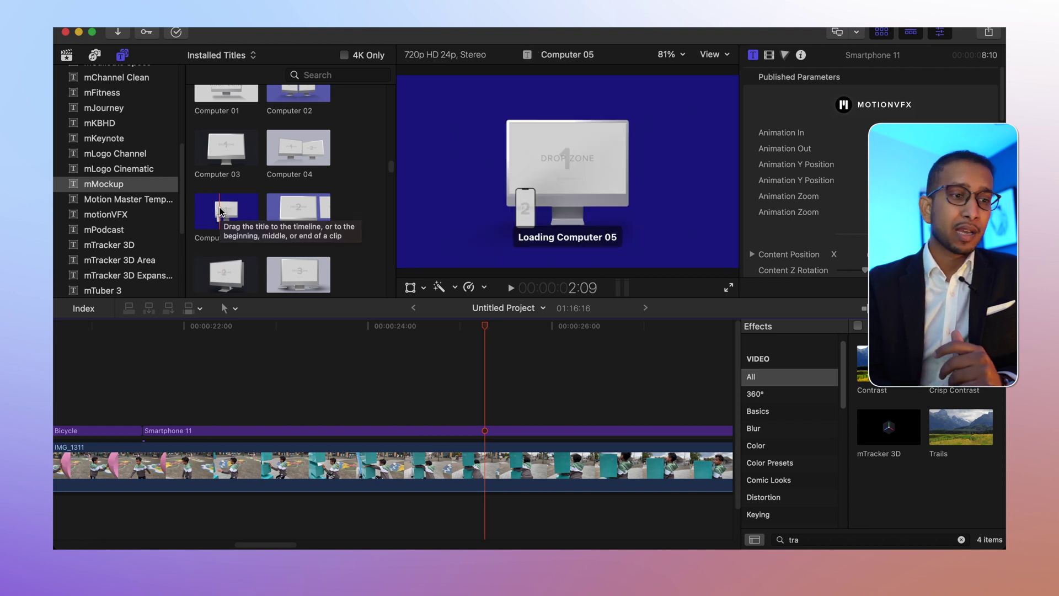
{"action": "key", "text": "space"}
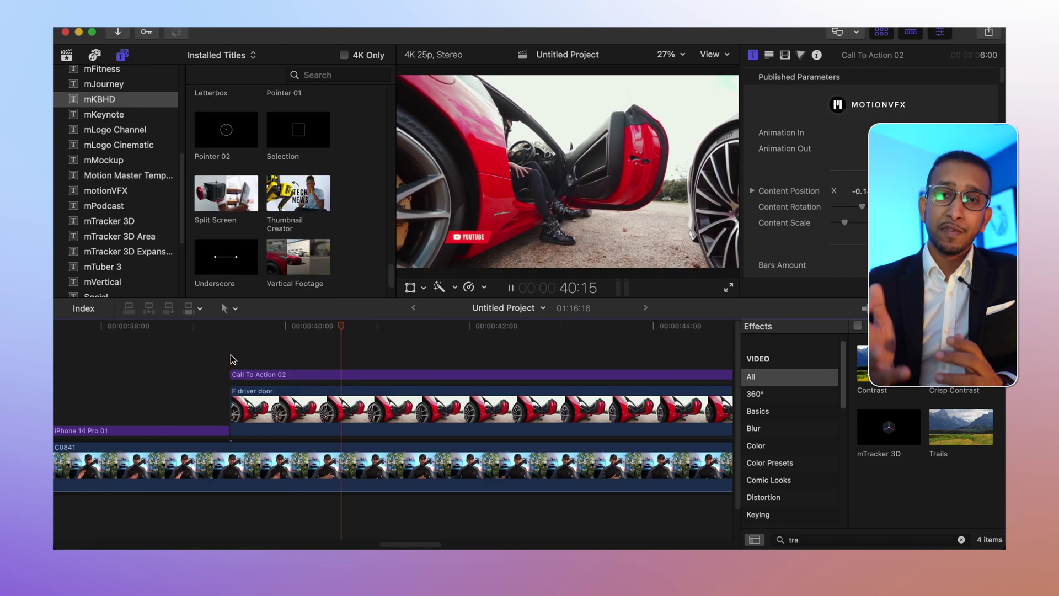
- Shift the social icons right over the car and play on into the split-screen section
{"action": "key", "text": "space"}
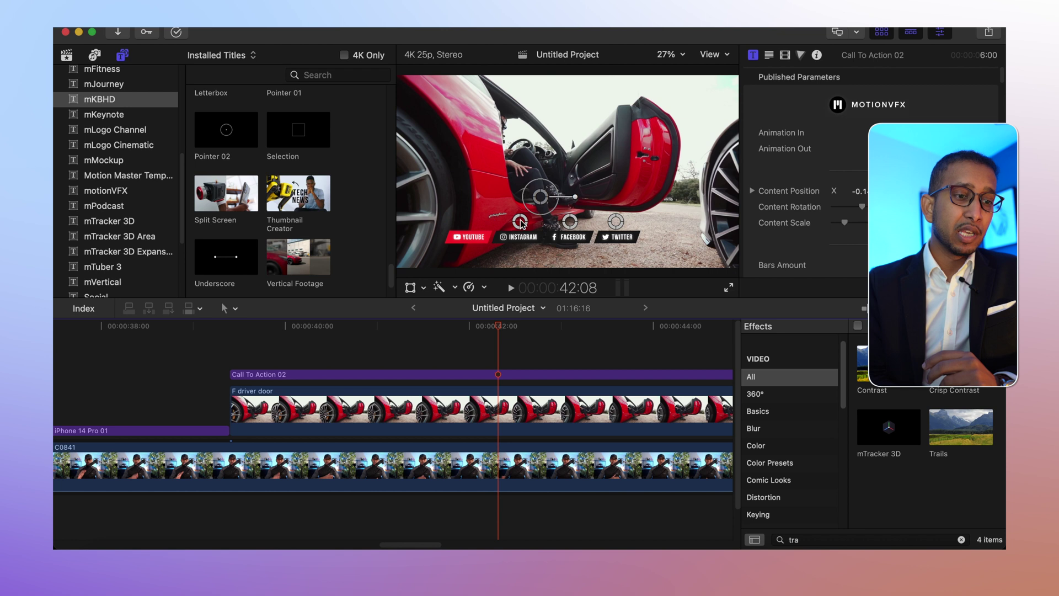
{"action": "left_click_drag", "start_coordinate": [520, 221], "coordinate": [543, 223]}
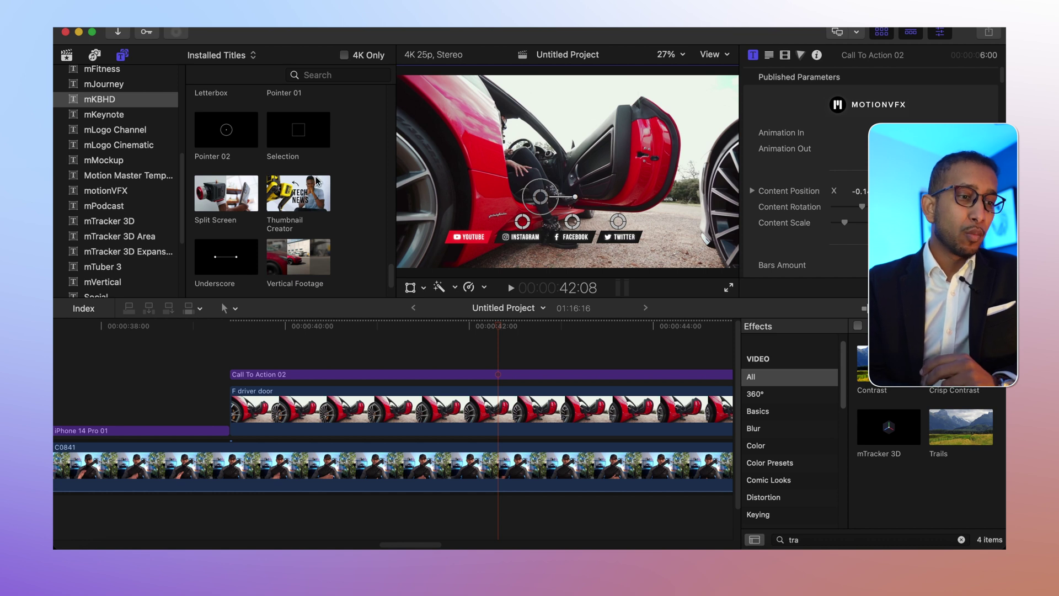
{"action": "scroll", "coordinate": [317, 181], "scroll_direction": "up", "scroll_amount": 10}
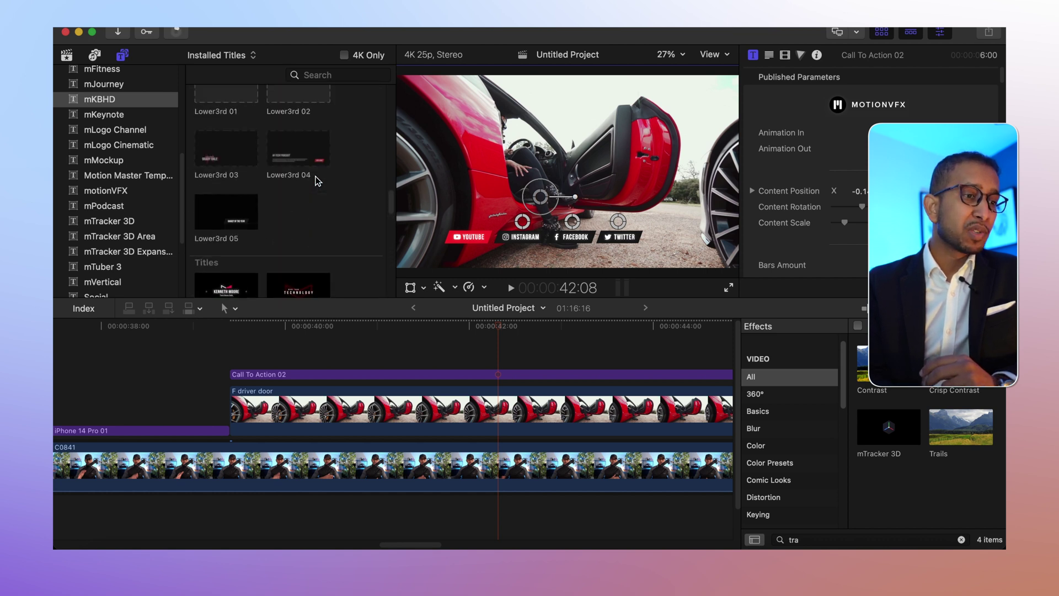
{"action": "scroll", "coordinate": [317, 181], "scroll_direction": "up", "scroll_amount": 10}
{"action": "scroll", "coordinate": [317, 180], "scroll_direction": "up", "scroll_amount": 10}
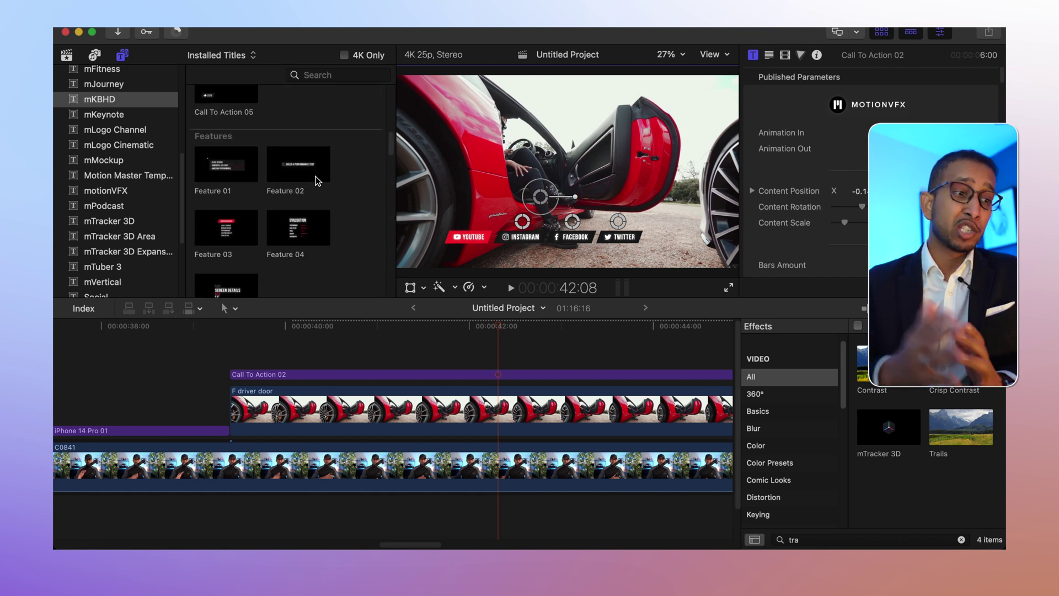
{"action": "scroll", "coordinate": [317, 181], "scroll_direction": "up", "scroll_amount": 5}
{"action": "scroll", "coordinate": [317, 181], "scroll_direction": "up", "scroll_amount": 5}
{"action": "scroll", "coordinate": [317, 180], "scroll_direction": "up", "scroll_amount": 5}
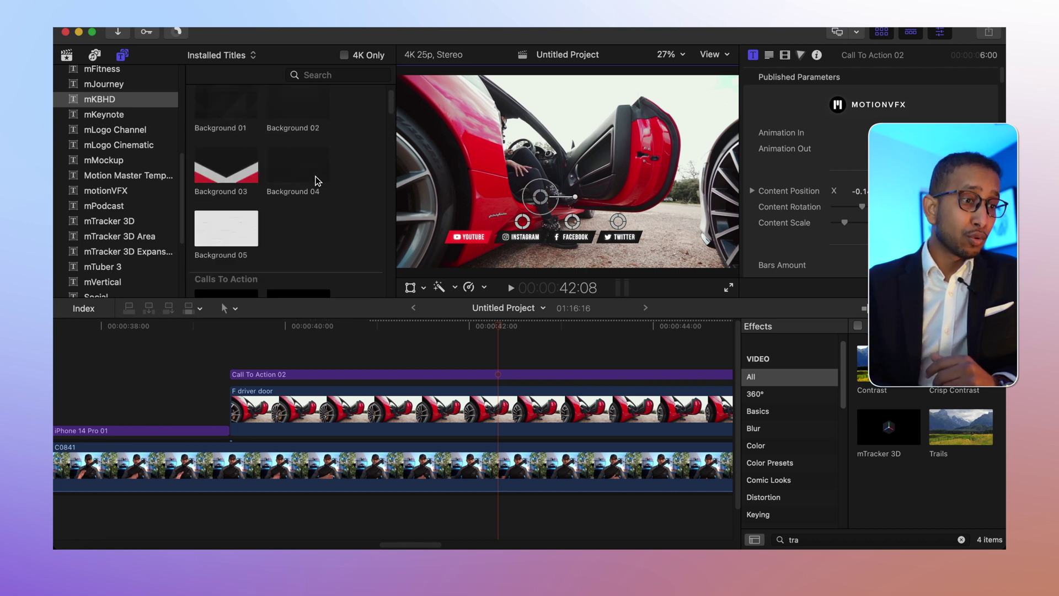
{"action": "scroll", "coordinate": [317, 181], "scroll_direction": "up", "scroll_amount": 3}
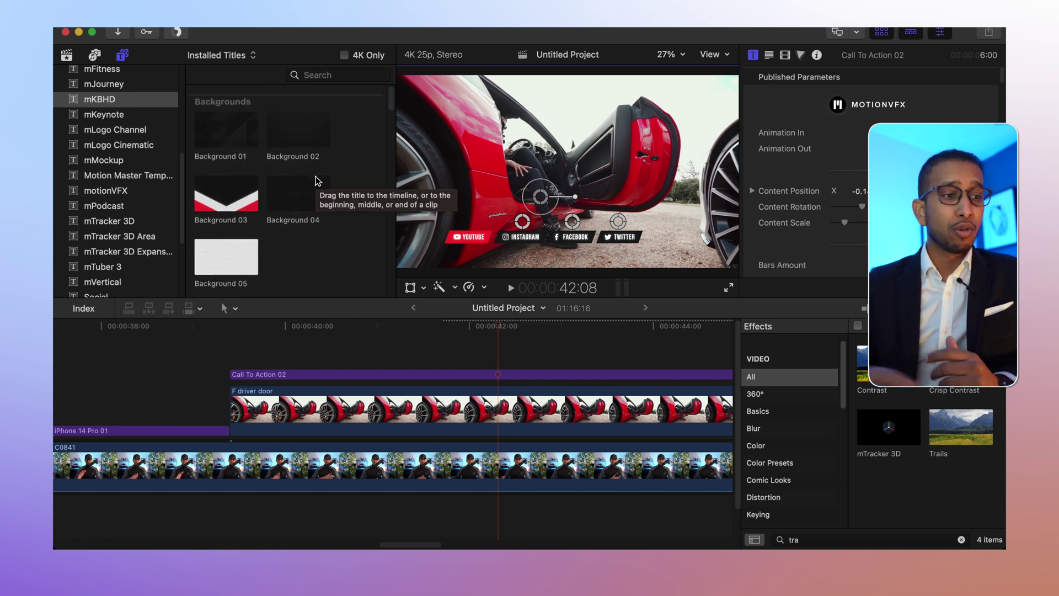
{"action": "scroll", "coordinate": [317, 181], "scroll_direction": "down", "scroll_amount": 5}
{"action": "scroll", "coordinate": [317, 181], "scroll_direction": "down", "scroll_amount": 5}
{"action": "scroll", "coordinate": [317, 181], "scroll_direction": "down", "scroll_amount": 5}
{"action": "scroll", "coordinate": [317, 180], "scroll_direction": "down", "scroll_amount": 1}
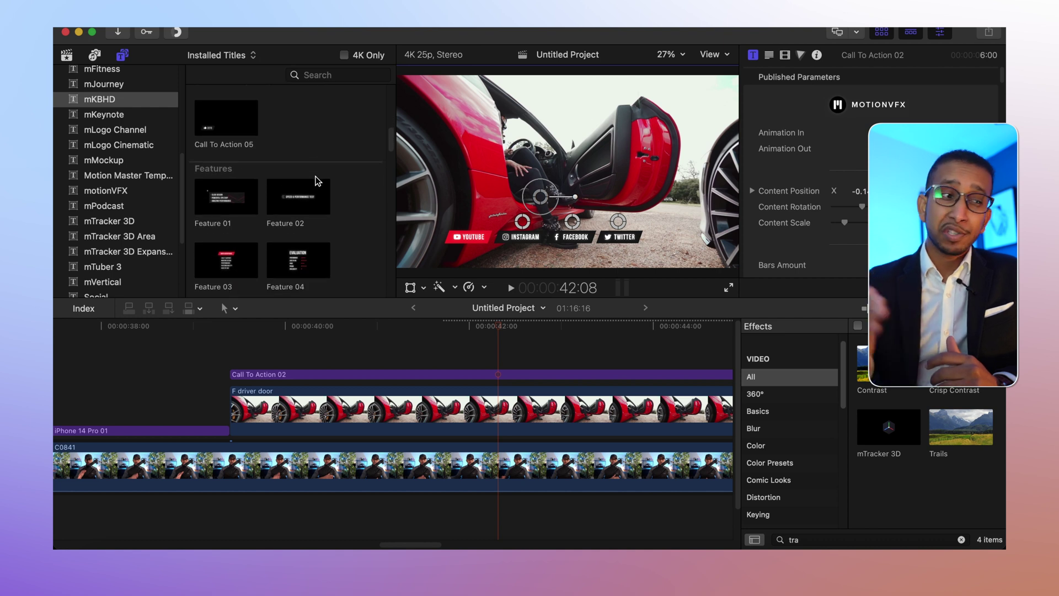
{"action": "scroll", "coordinate": [316, 181], "scroll_direction": "down", "scroll_amount": 3}
{"action": "scroll", "coordinate": [317, 180], "scroll_direction": "down", "scroll_amount": 1}
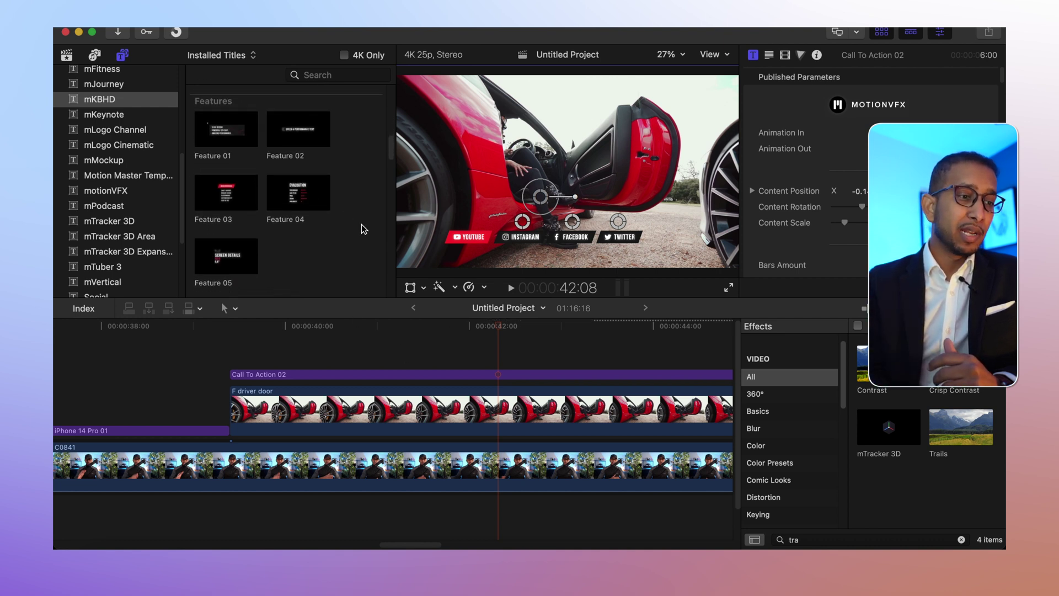
{"action": "key", "text": "space"}
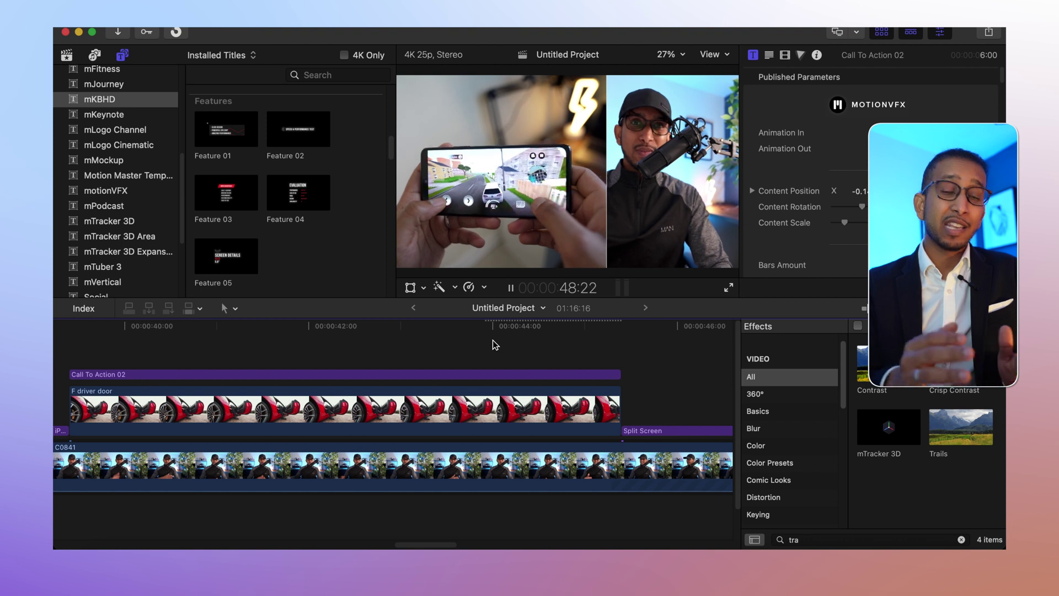
- Drag the Split Screen divider handle to reduce the phone footage, then resume playback
{"action": "key", "text": "space"}
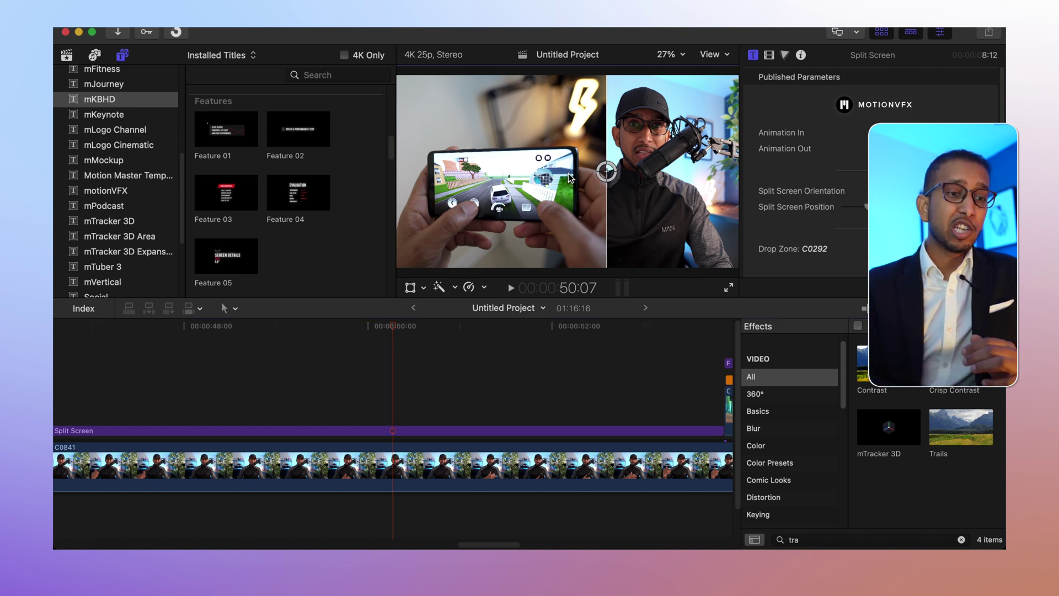
{"action": "mouse_move", "coordinate": [606, 172]}
{"action": "left_mouse_down"}
{"action": "mouse_move", "coordinate": [568, 173]}
{"action": "mouse_move", "coordinate": [615, 172]}
{"action": "left_mouse_up"}
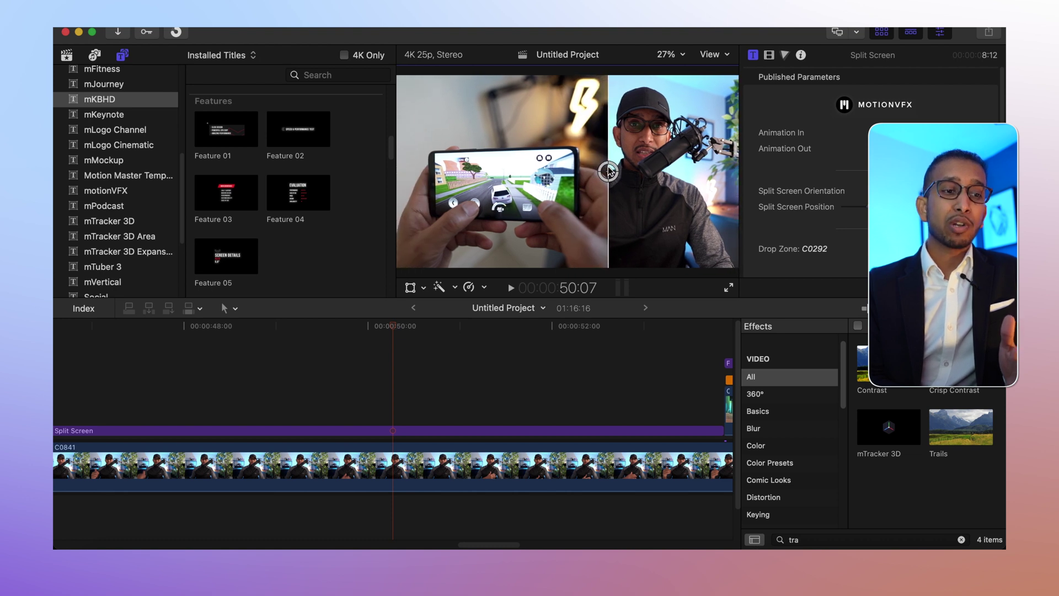
{"action": "left_click_drag", "start_coordinate": [616, 171], "coordinate": [610, 171]}
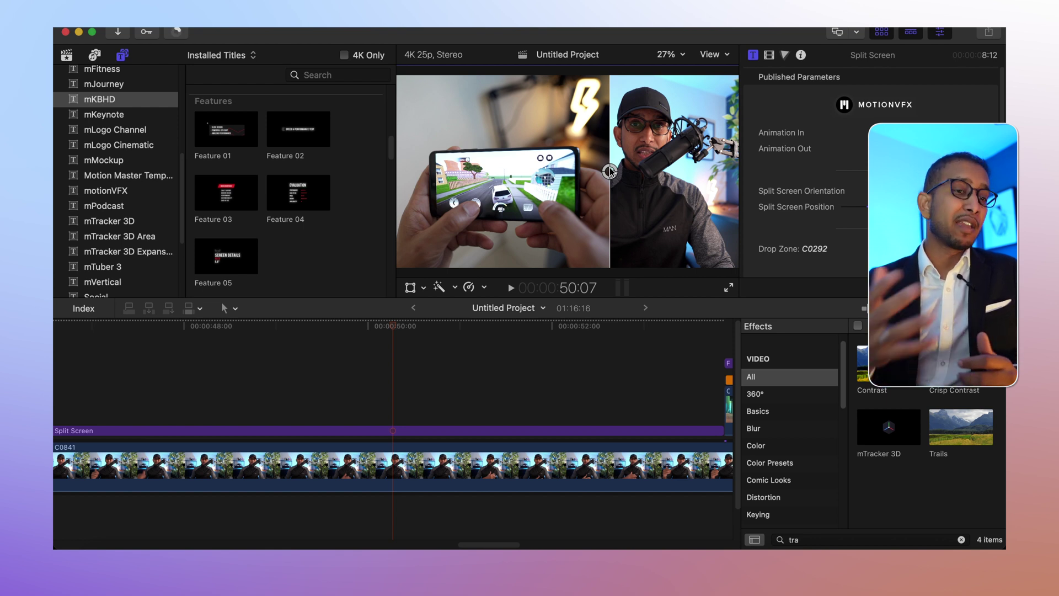
{"action": "key", "text": "space"}
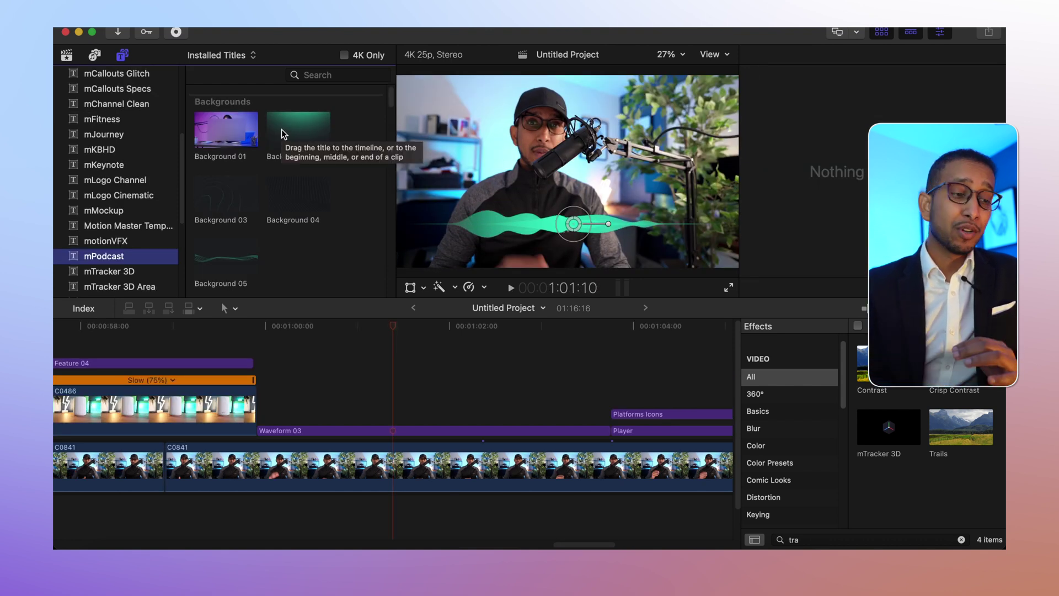
- Select the Waveform 03 title clip to show its settings in the Inspector
{"action": "left_click", "coordinate": [287, 383]}
{"action": "left_click", "coordinate": [389, 400]}
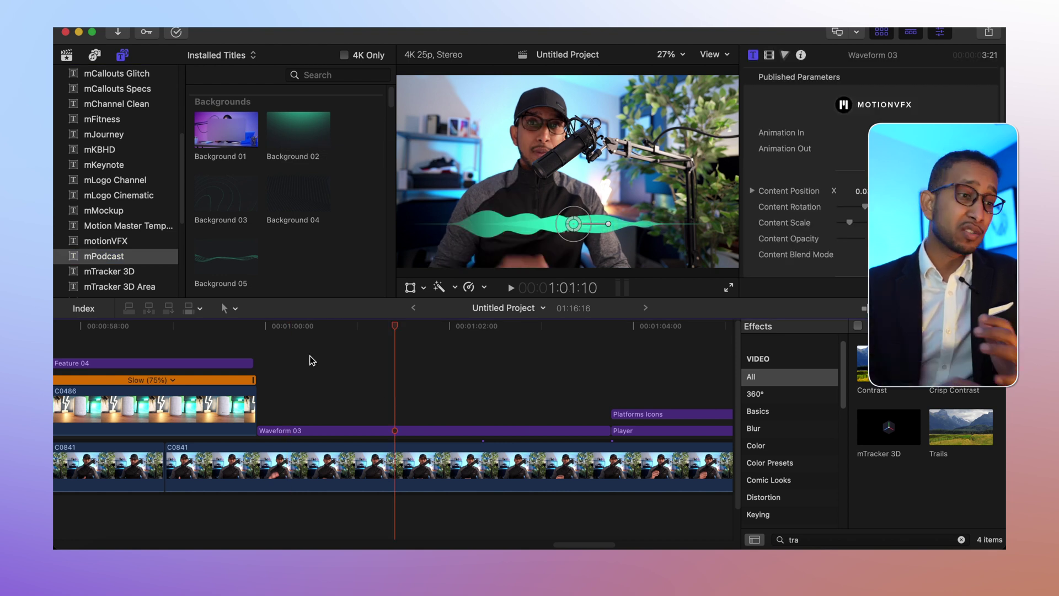
{"action": "scroll", "coordinate": [251, 168], "scroll_direction": "down", "scroll_amount": 3}
{"action": "scroll", "coordinate": [251, 168], "scroll_direction": "down", "scroll_amount": 2}
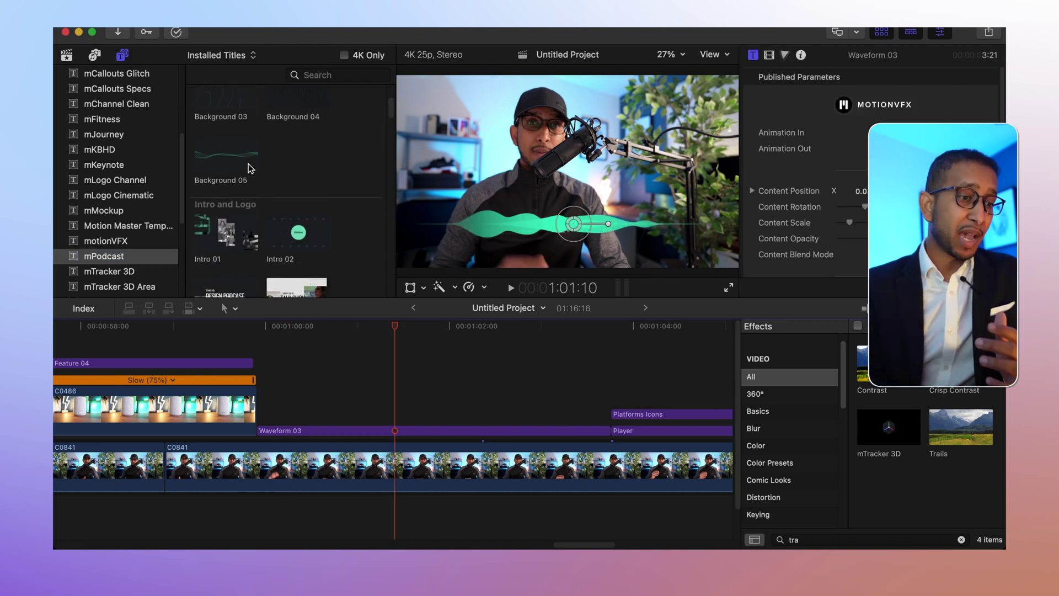
{"action": "scroll", "coordinate": [251, 168], "scroll_direction": "down", "scroll_amount": 4}
{"action": "scroll", "coordinate": [251, 168], "scroll_direction": "down", "scroll_amount": 3}
{"action": "scroll", "coordinate": [251, 168], "scroll_direction": "down", "scroll_amount": 3}
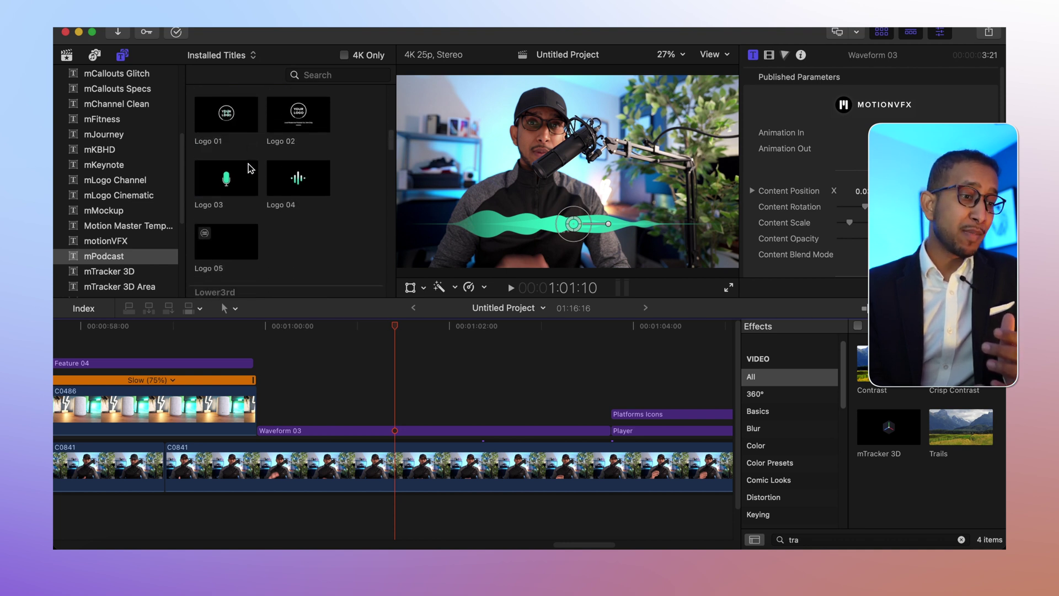
{"action": "scroll", "coordinate": [251, 168], "scroll_direction": "down", "scroll_amount": 3}
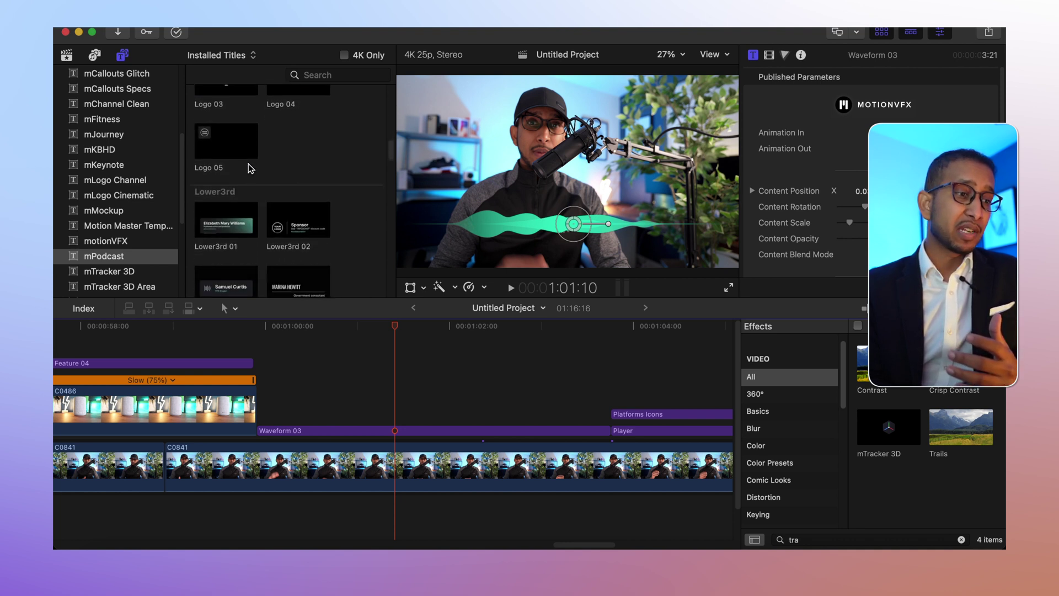
{"action": "scroll", "coordinate": [251, 168], "scroll_direction": "down", "scroll_amount": 3}
{"action": "scroll", "coordinate": [251, 168], "scroll_direction": "up", "scroll_amount": 4}
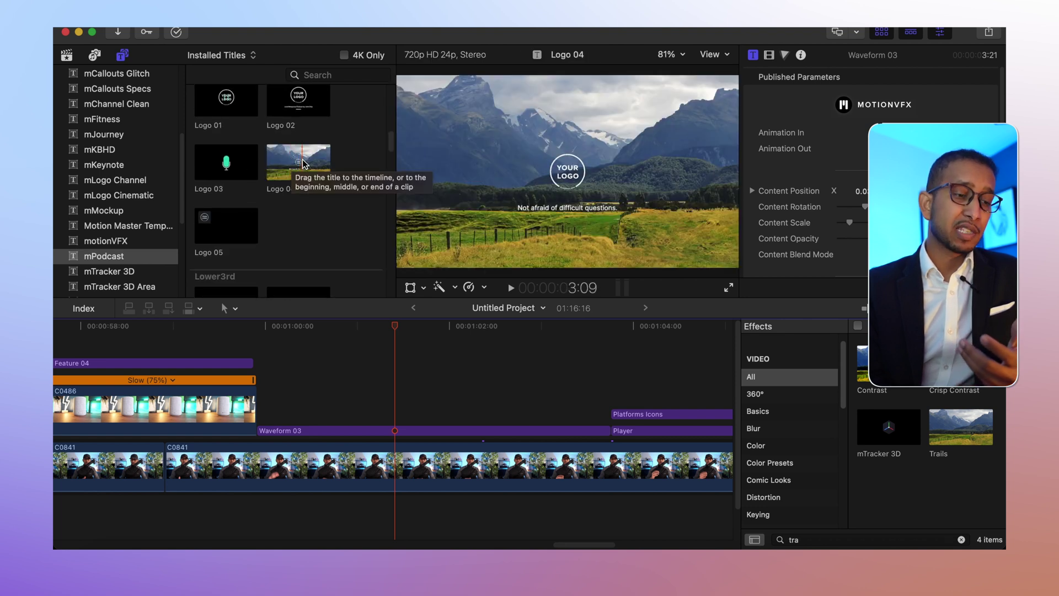
{"action": "scroll", "coordinate": [301, 163], "scroll_direction": "down", "scroll_amount": 3}
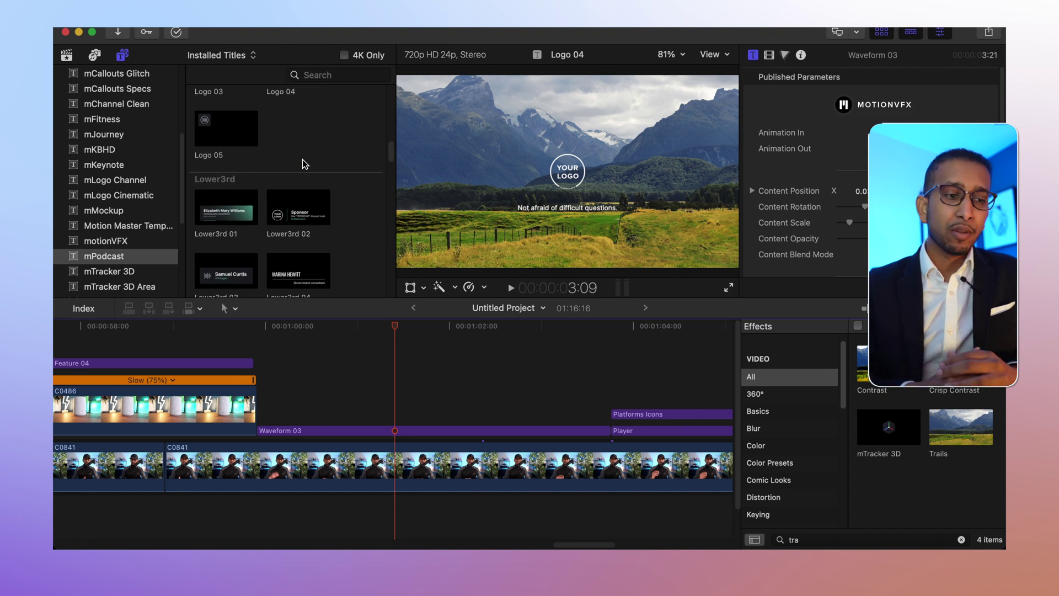
- Play through the podcast waveform section and select the Platforms Icons title clip
{"action": "left_click", "coordinate": [306, 367]}
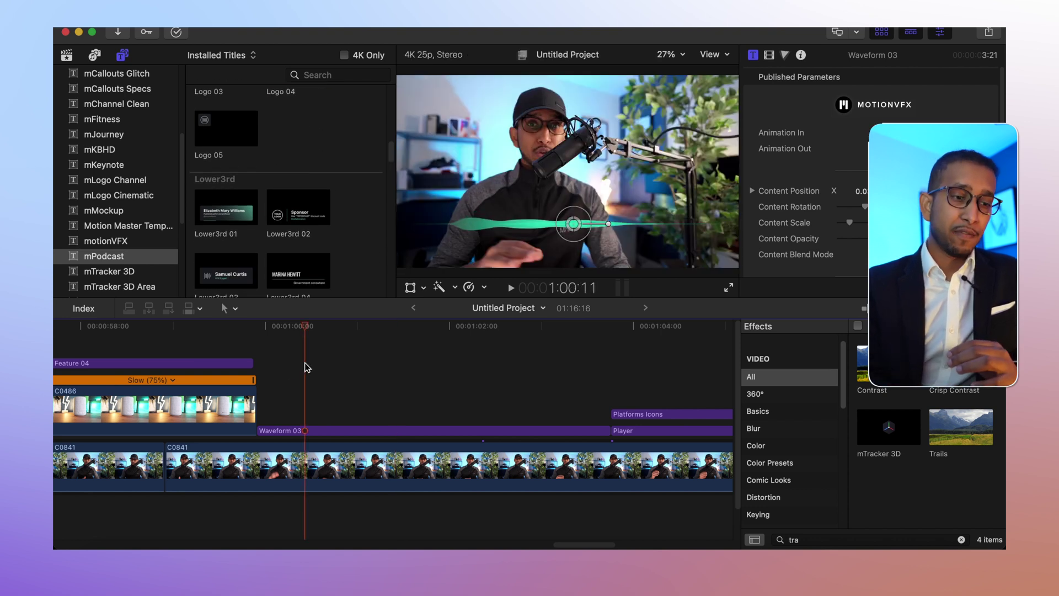
{"action": "left_click", "coordinate": [259, 350]}
{"action": "key", "text": "space"}
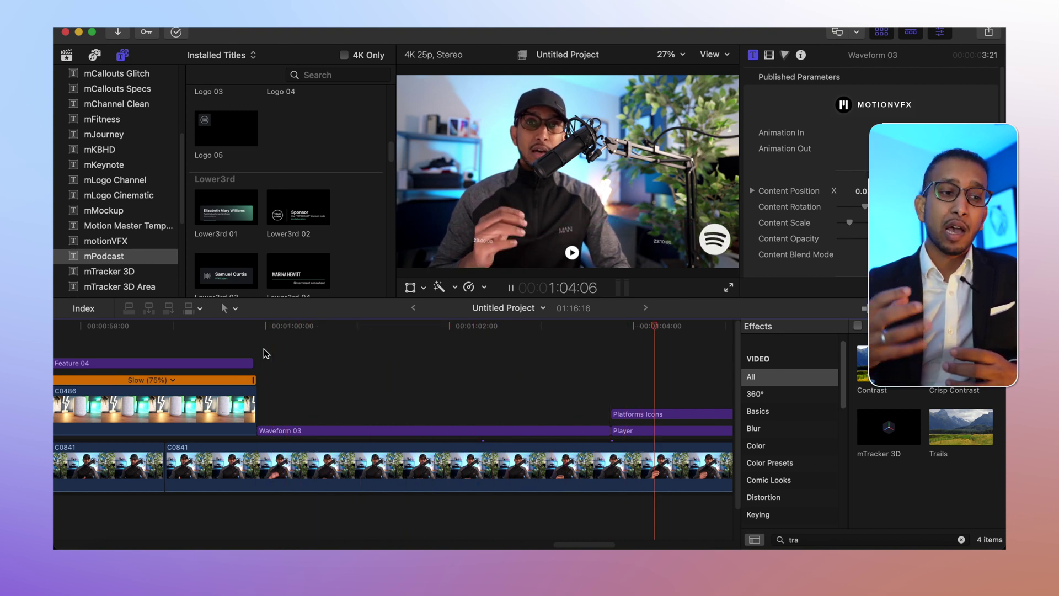
{"action": "key", "text": "space"}
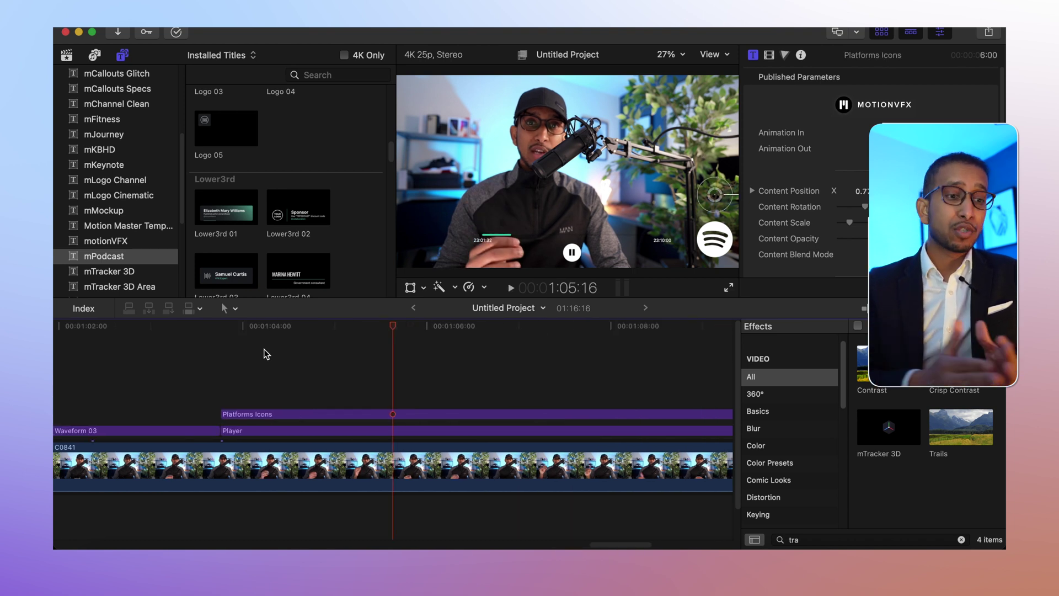
{"action": "left_click", "coordinate": [453, 414]}
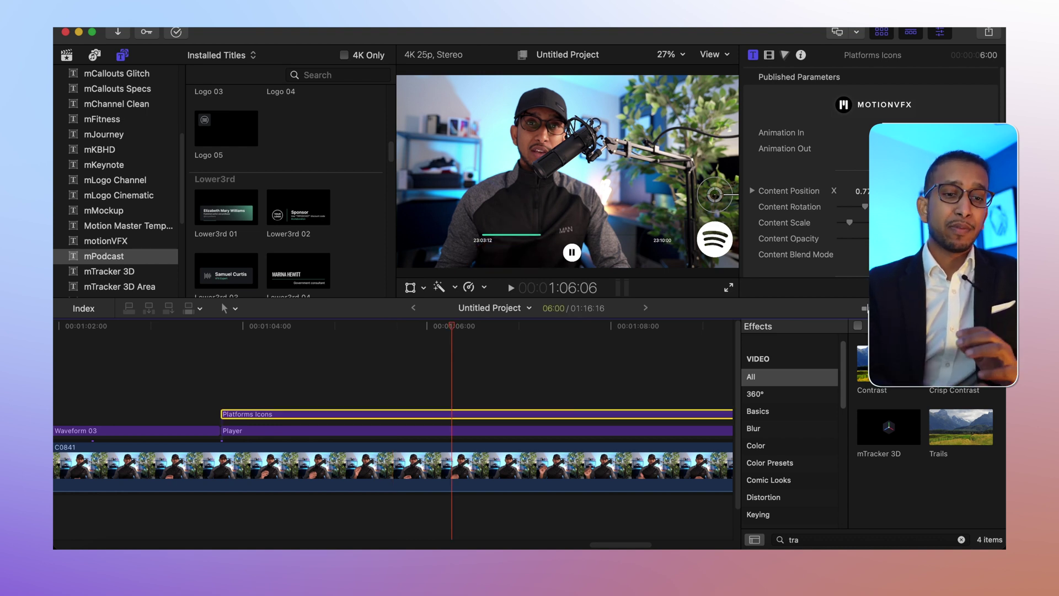
{"action": "scroll", "coordinate": [795, 166], "scroll_direction": "down", "scroll_amount": 3}
{"action": "scroll", "coordinate": [794, 166], "scroll_direction": "down", "scroll_amount": 2}
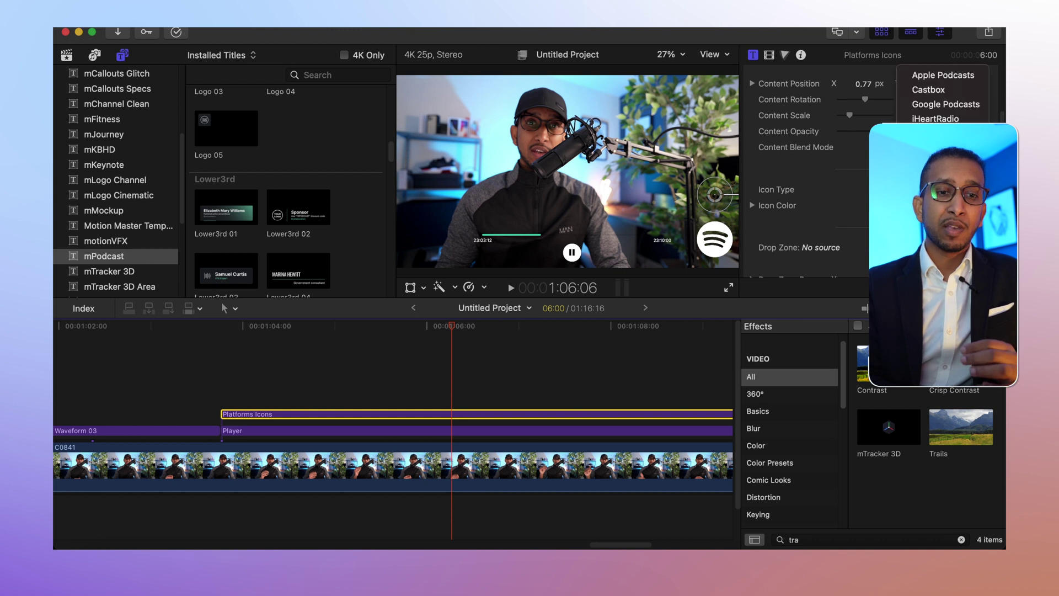
- Set the Platforms Icons Icon Type to Apple Podcasts and play to preview it
{"action": "left_click", "coordinate": [949, 76]}
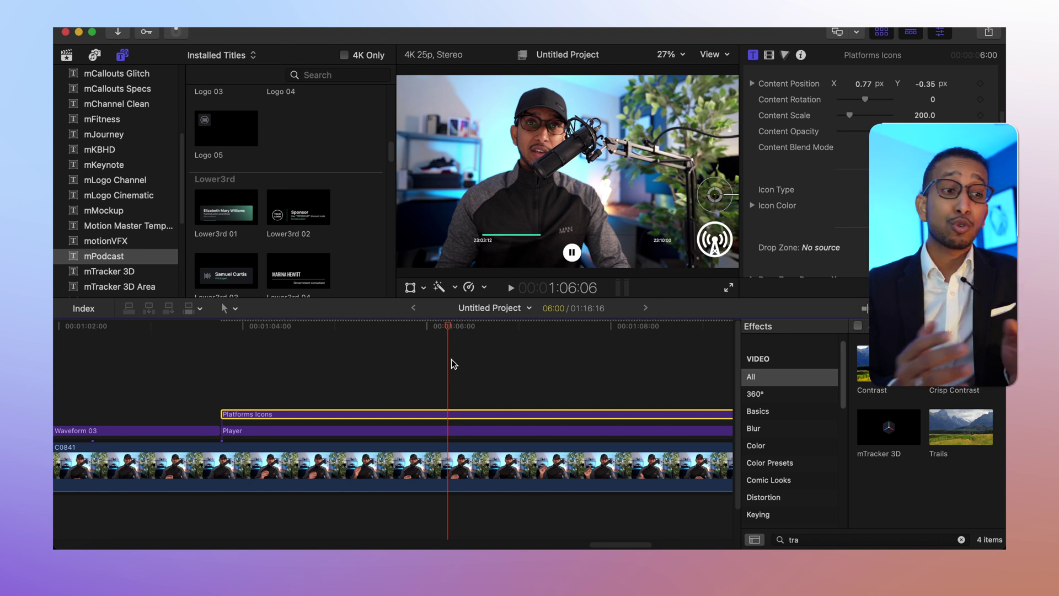
{"action": "key", "text": "space"}
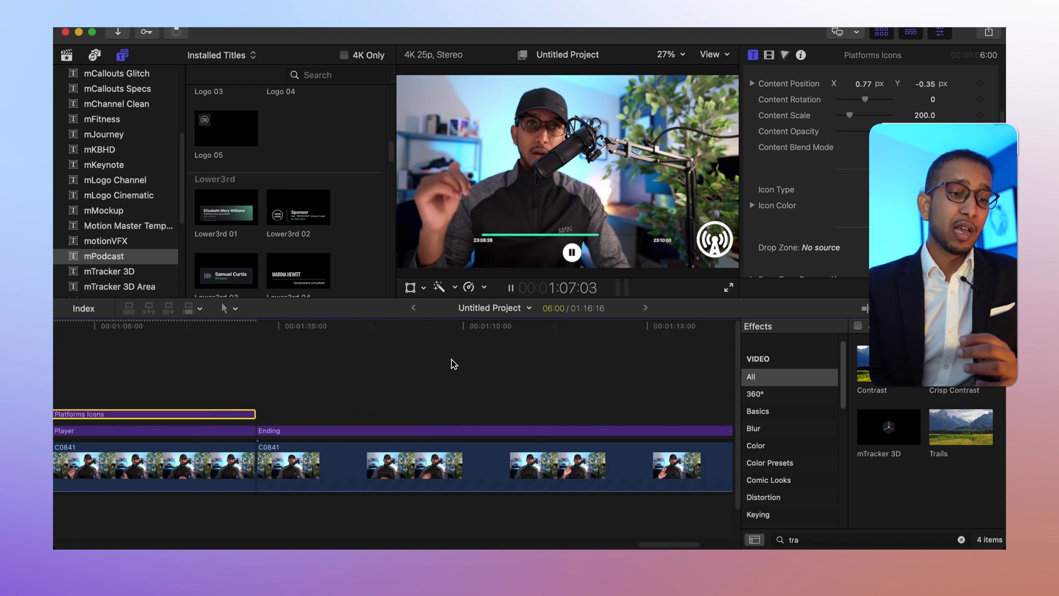